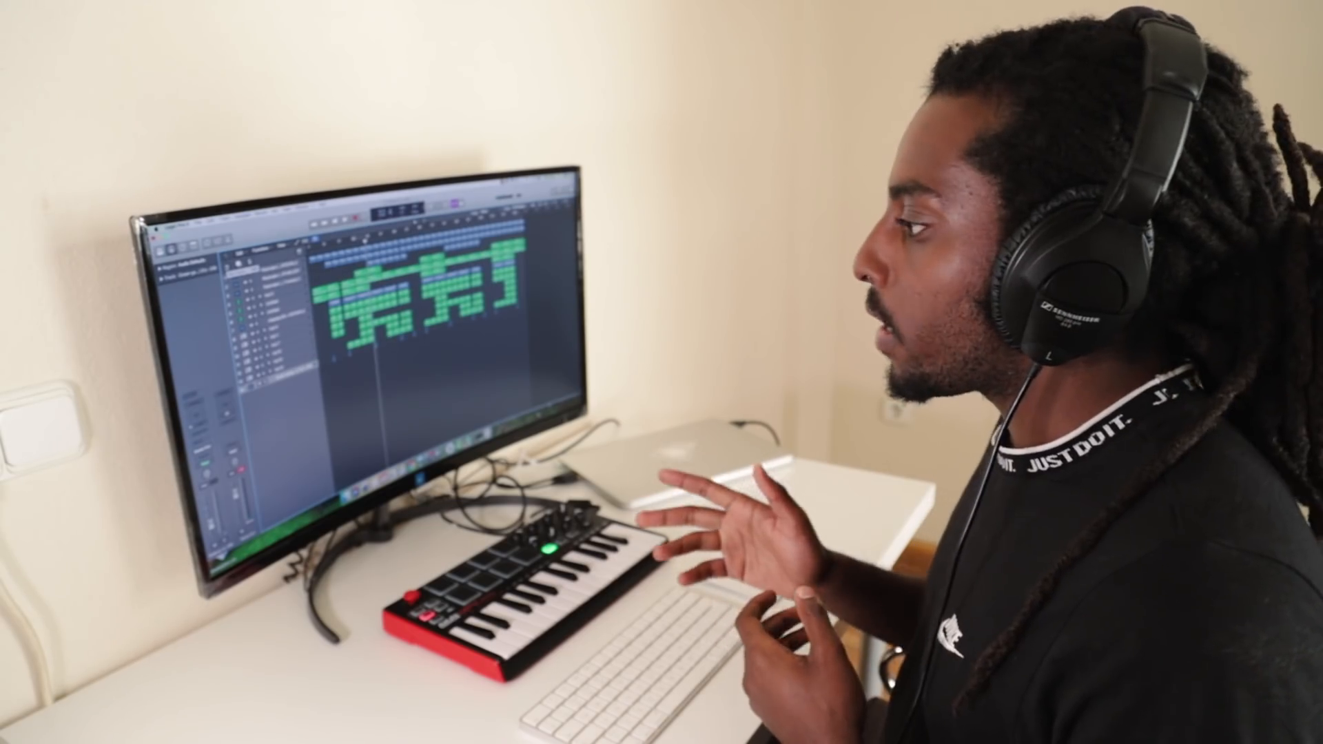
Initialize the Alchemy preset on the Inst 2 track
left_click(227, 266)
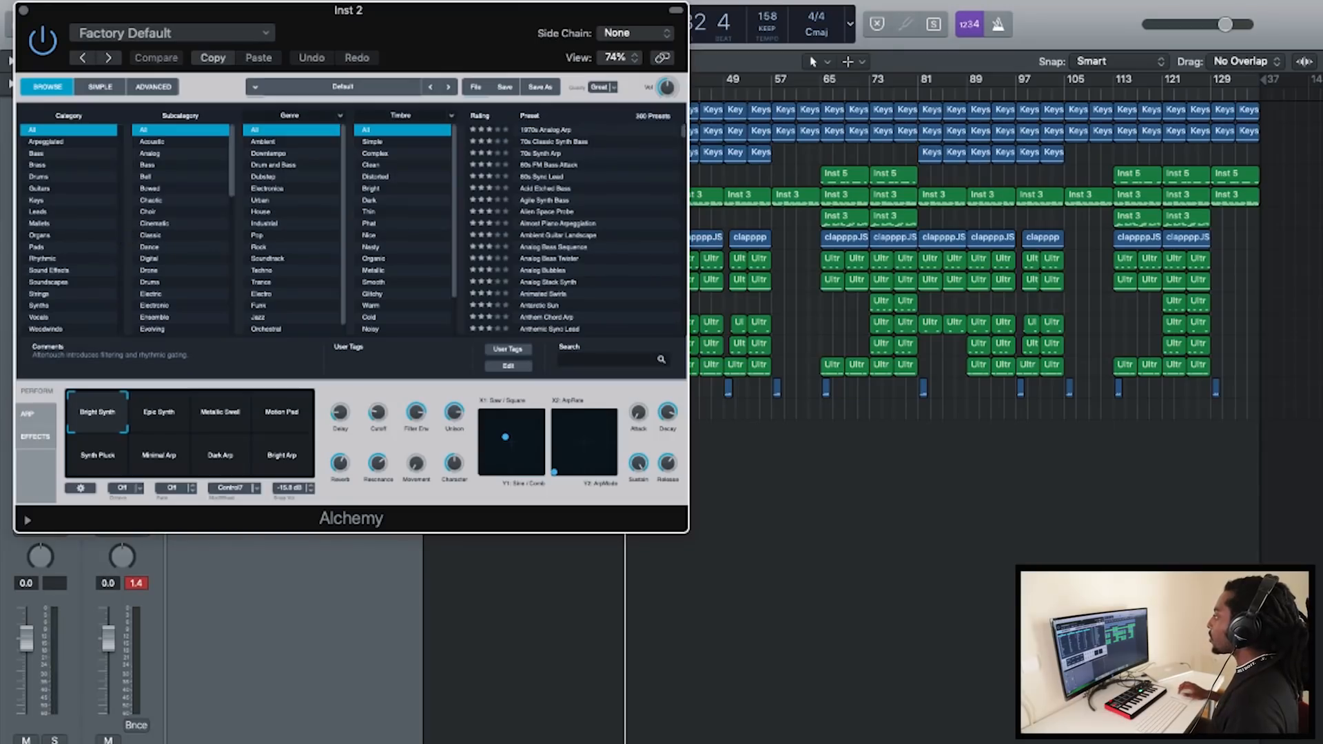
left_click_drag(428, 12, 525, 36)
left_click(576, 112)
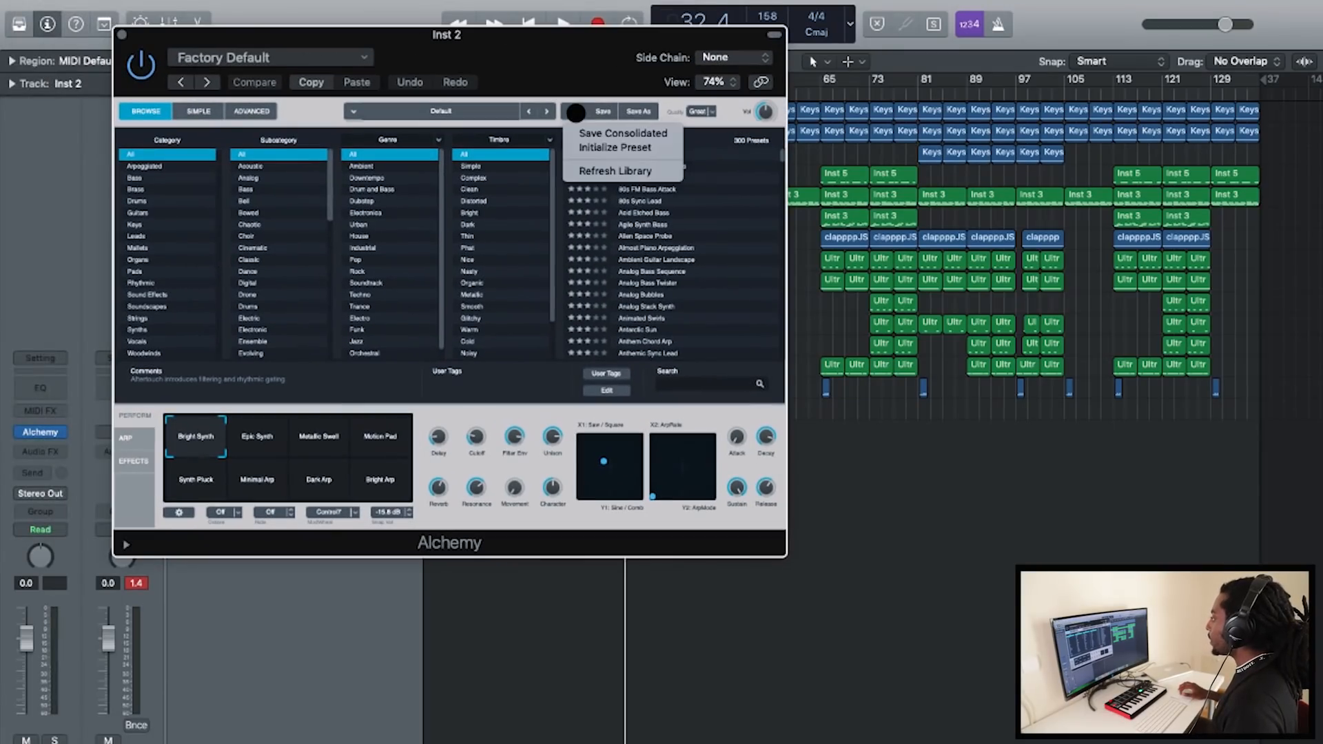
left_click(612, 148)
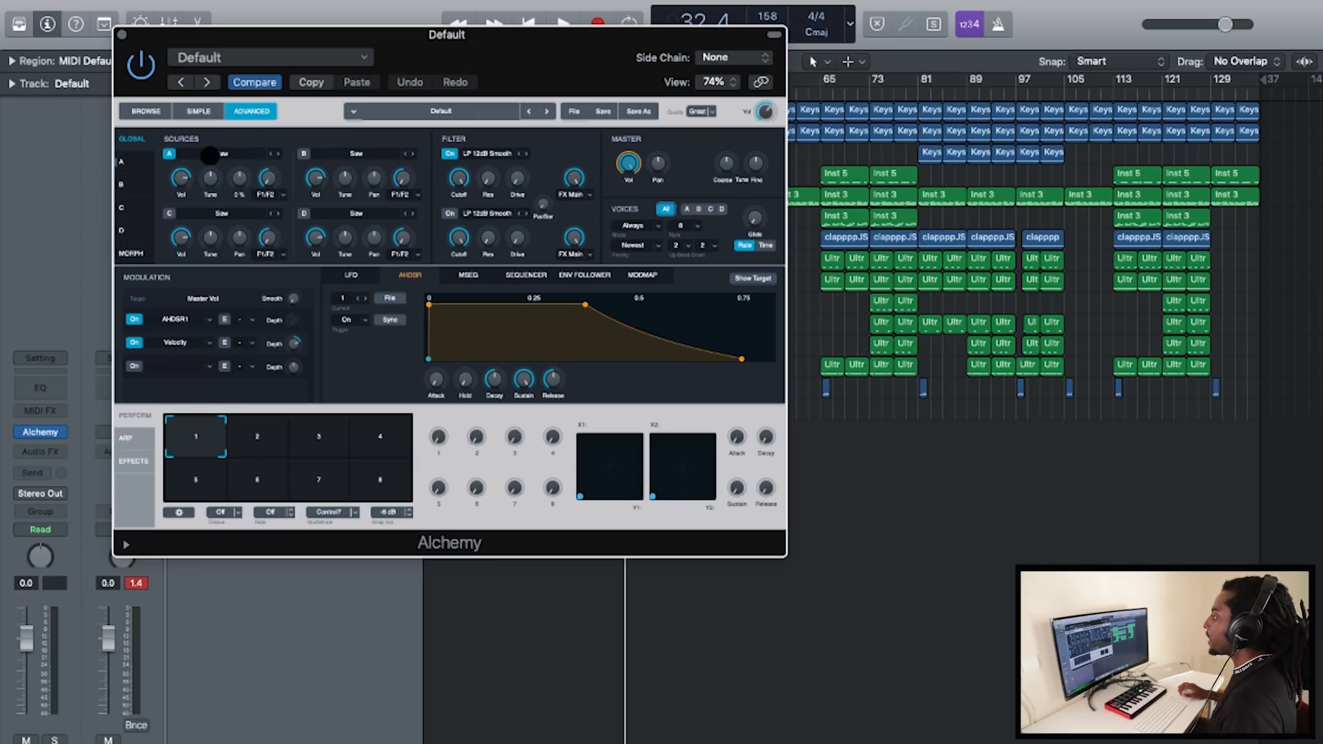
Import Ocean - Narwhal 808.wav from the 808s folder into Alchemy's source A with Sampler analysis mode
left_click(239, 157)
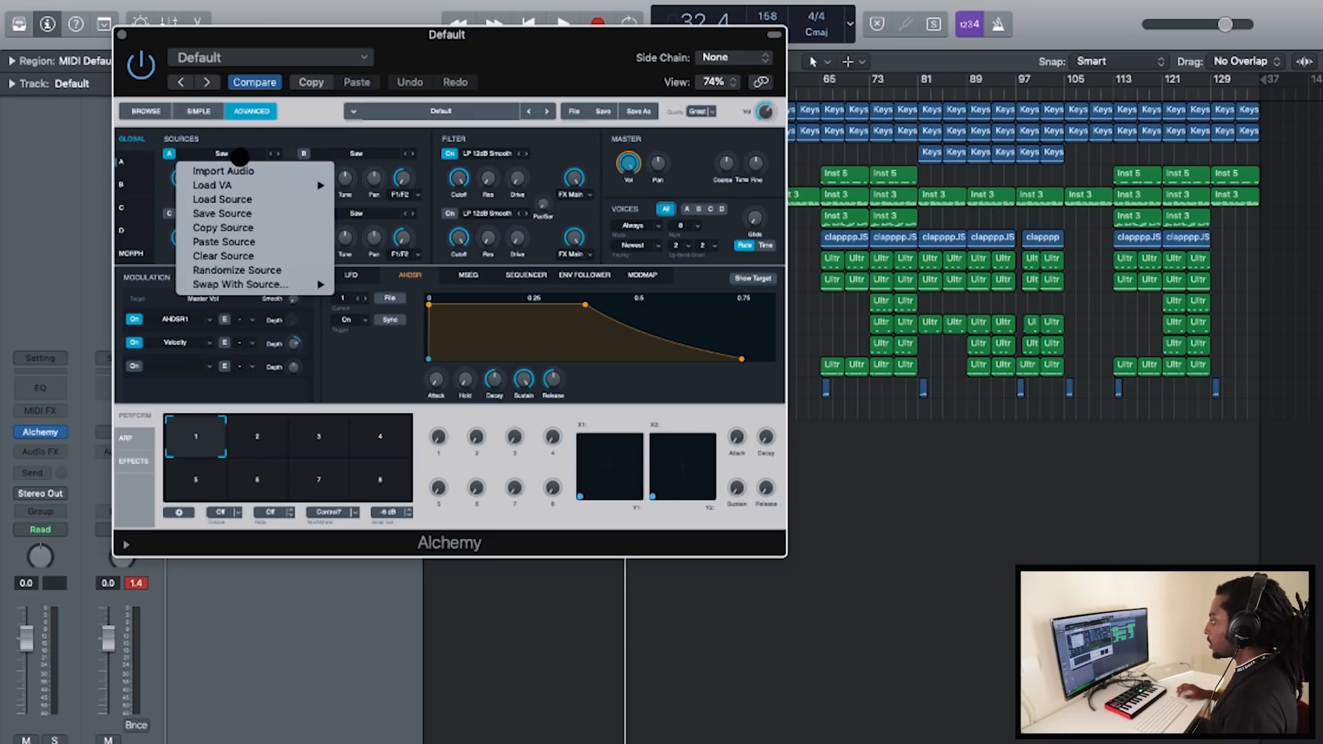
left_click(239, 171)
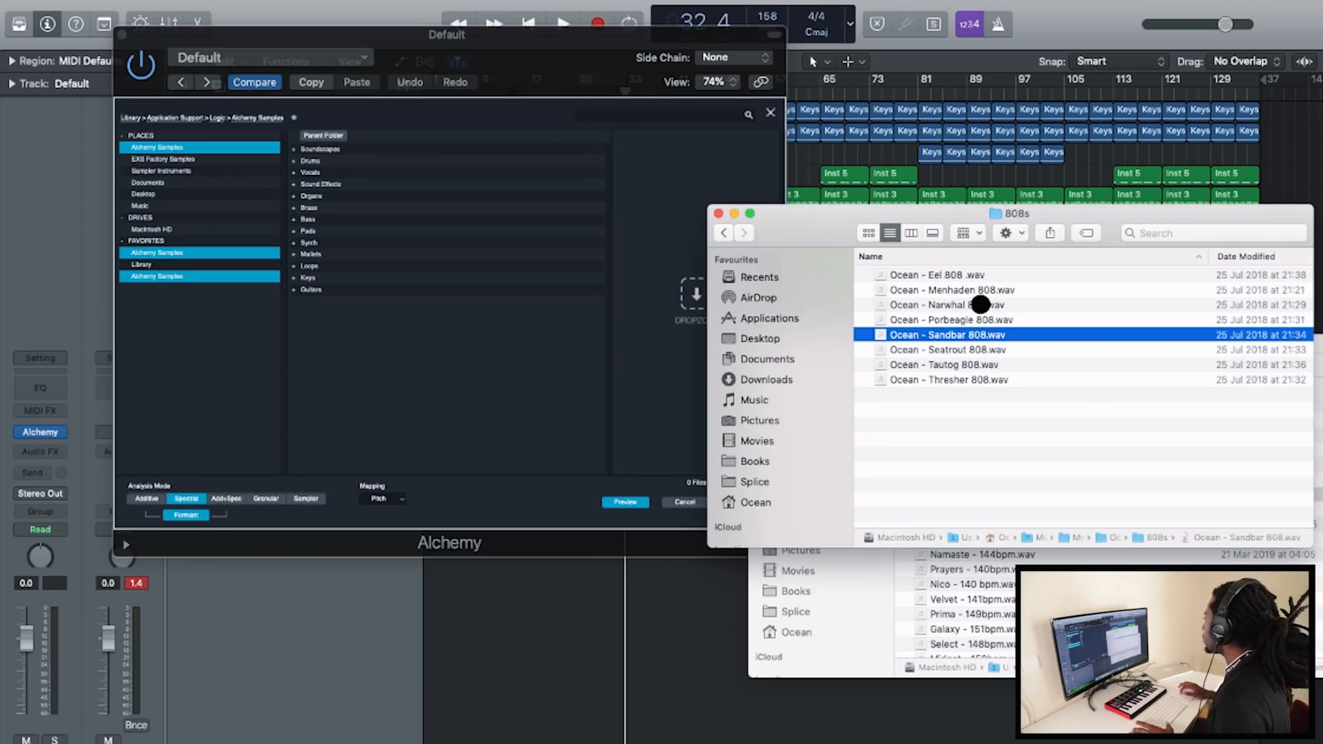
left_click(961, 304)
left_click_drag(948, 214, 991, 213)
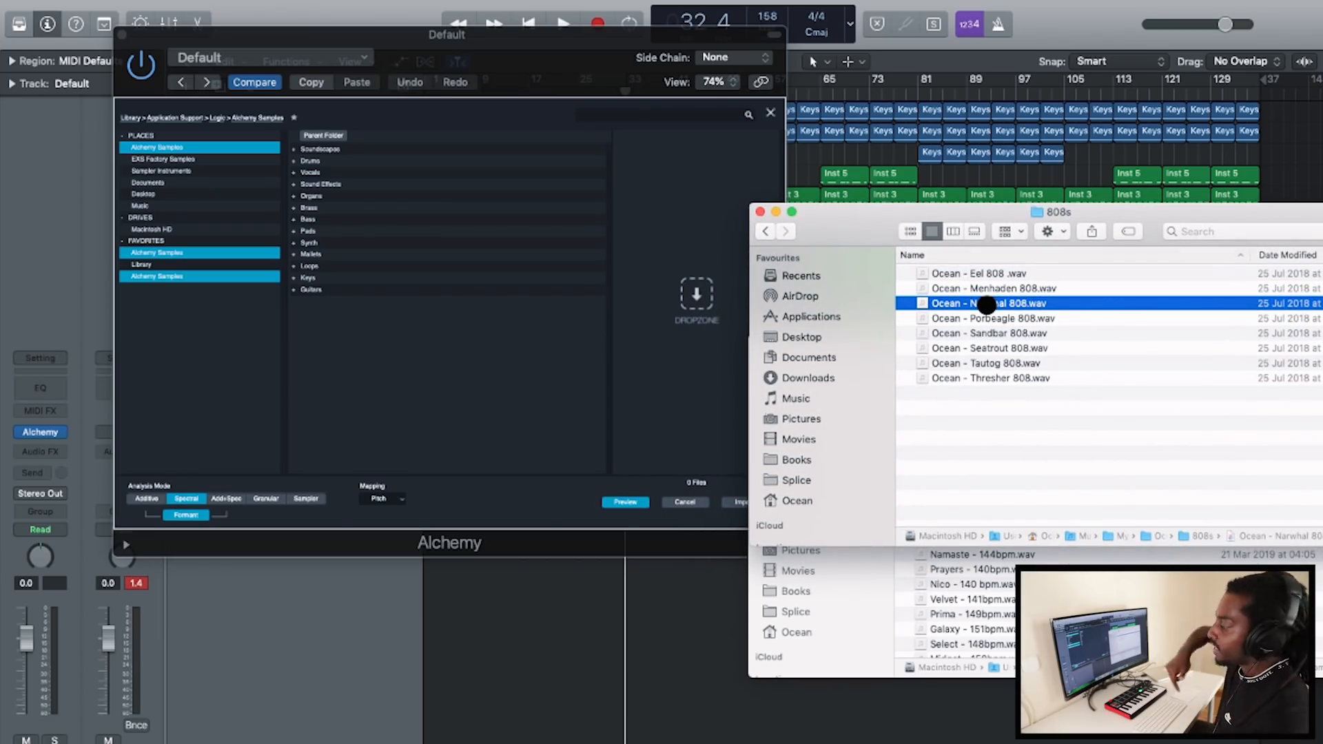
left_click(686, 294)
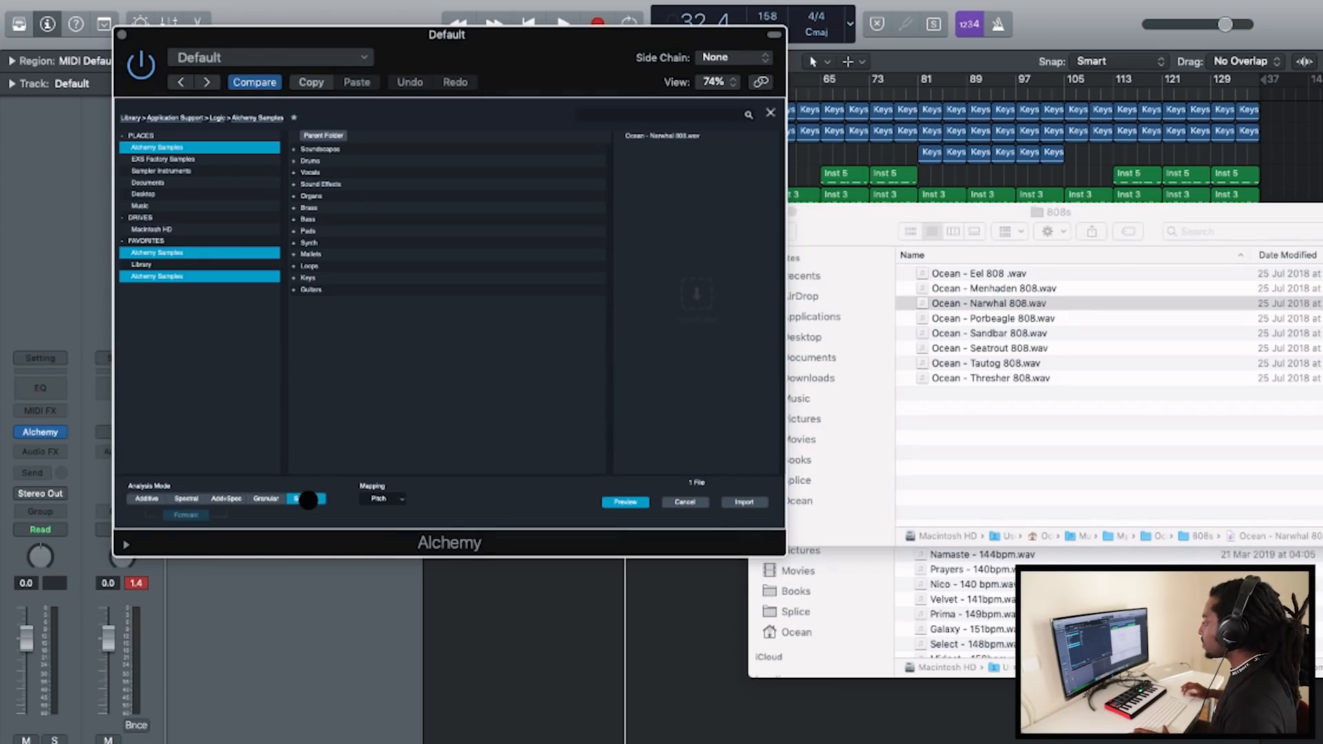
left_click(740, 501)
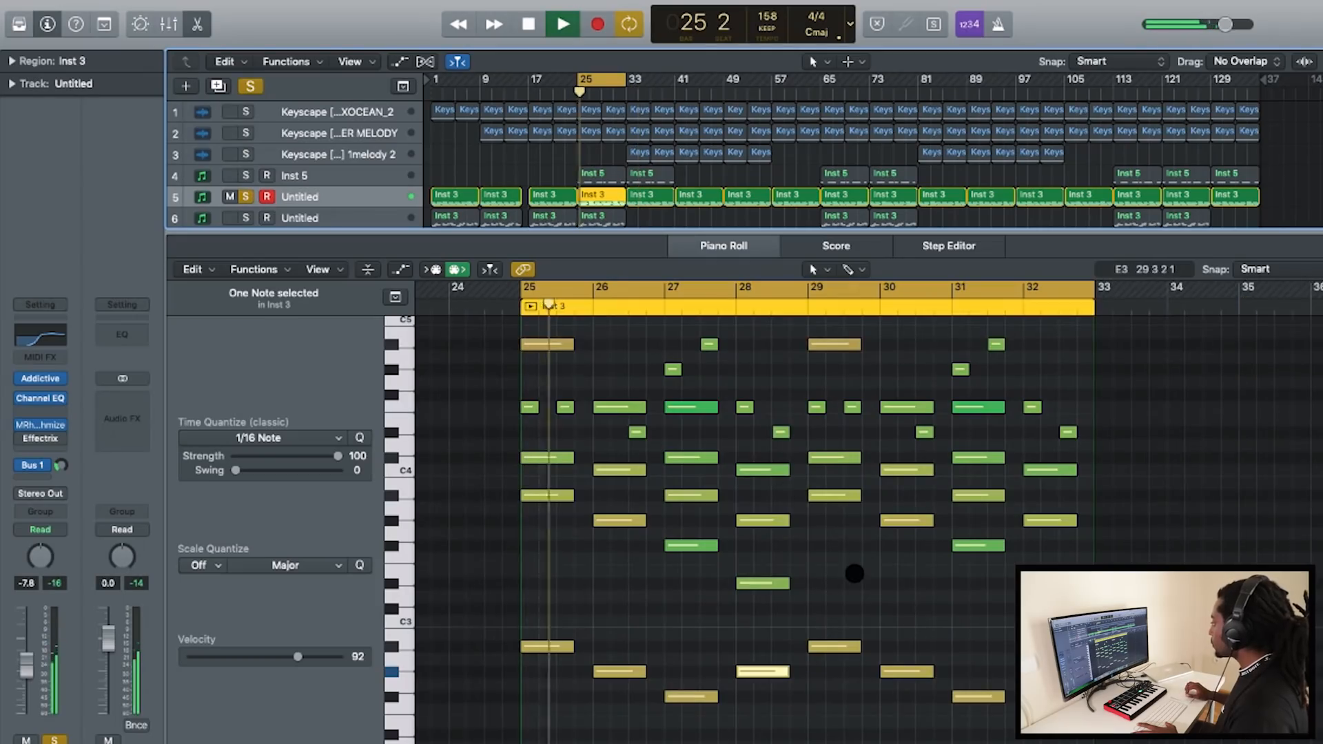
Play the Inst 3 region at bar 25 on track 5 and examine its lowest chord notes
scroll(879, 593, "down", 1)
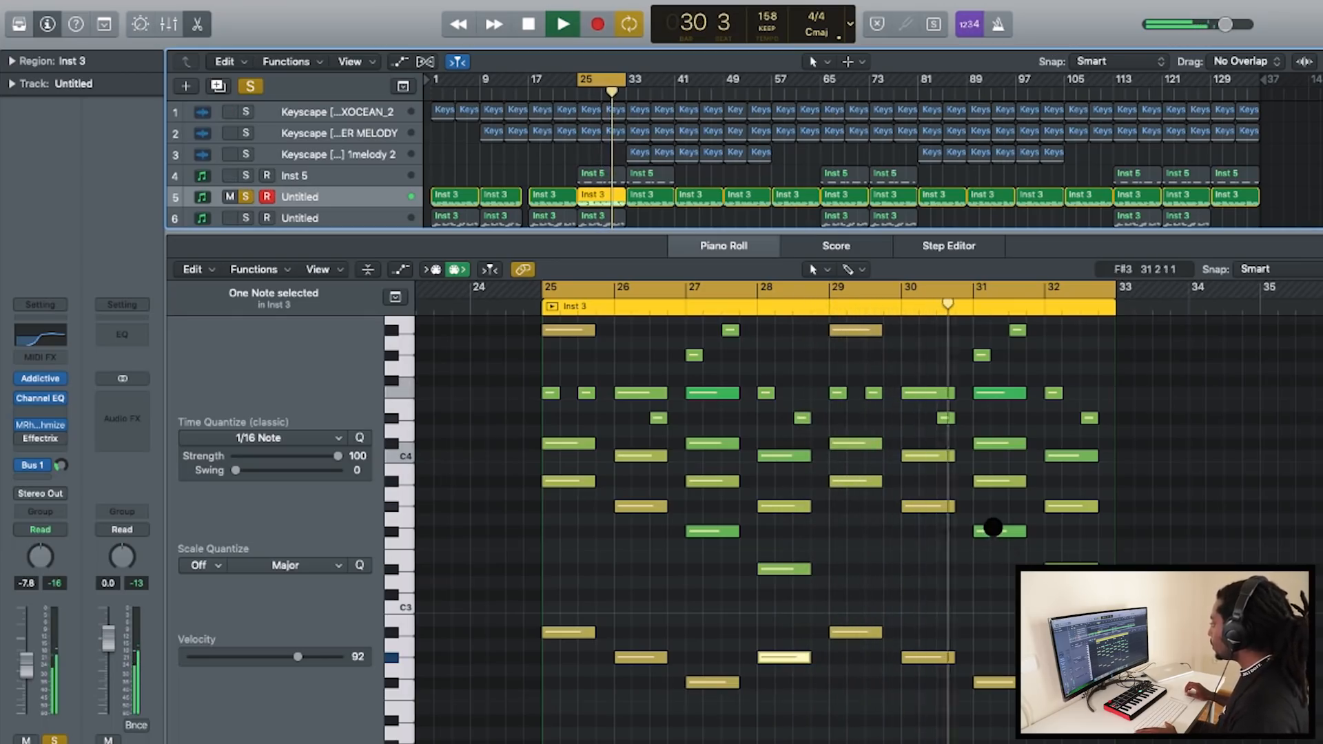
key("space")
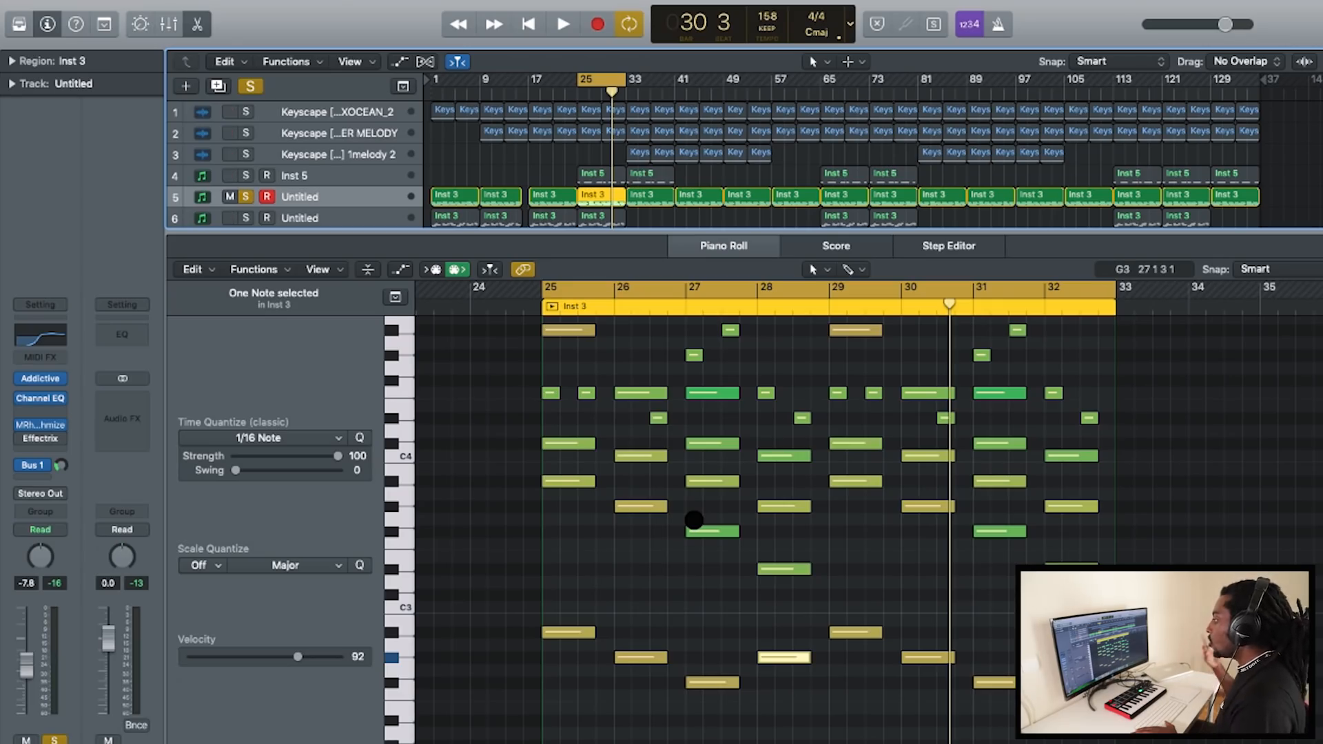
scroll(785, 594, "down", 3)
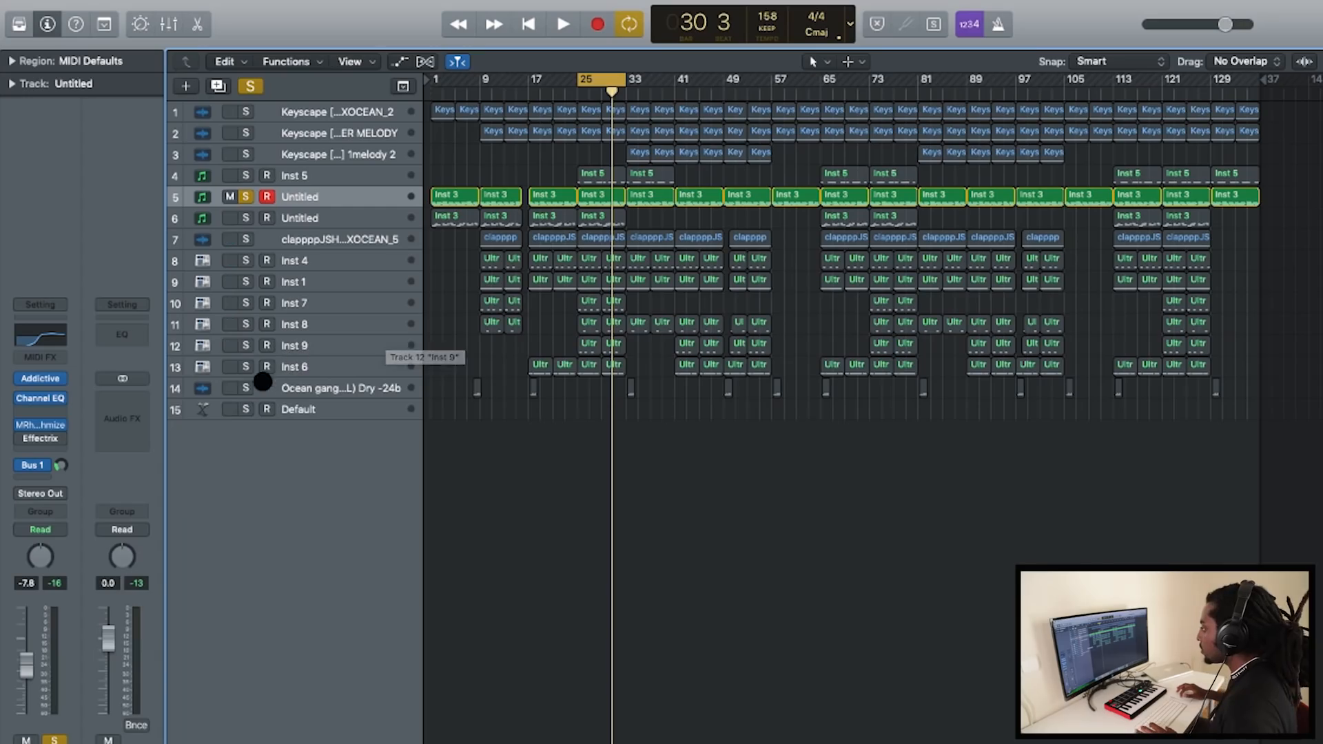
Solo the Inst 6 track, copy its bar 25 region onto the Default track at the same position, and audition it
left_click(246, 367)
key("space")
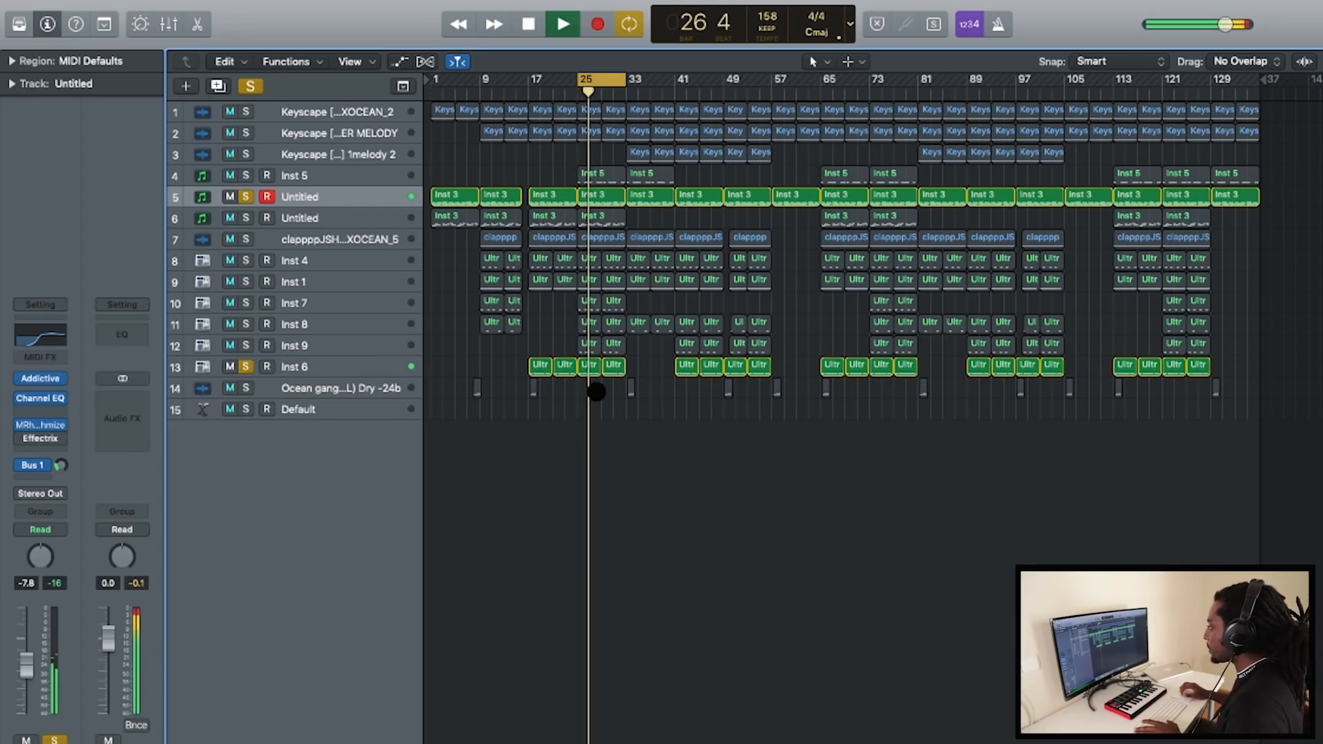
key("space")
left_click_drag(585, 370, 588, 412)
key("space")
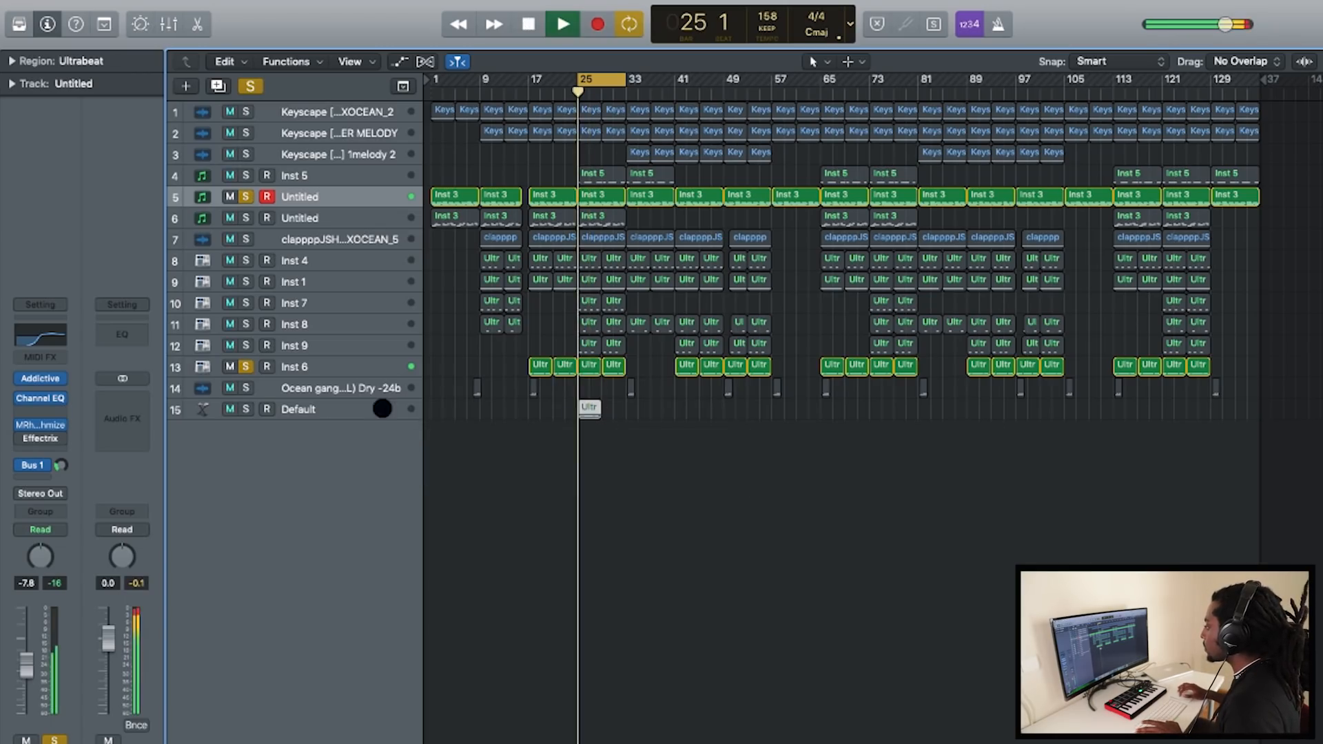
left_click(247, 410)
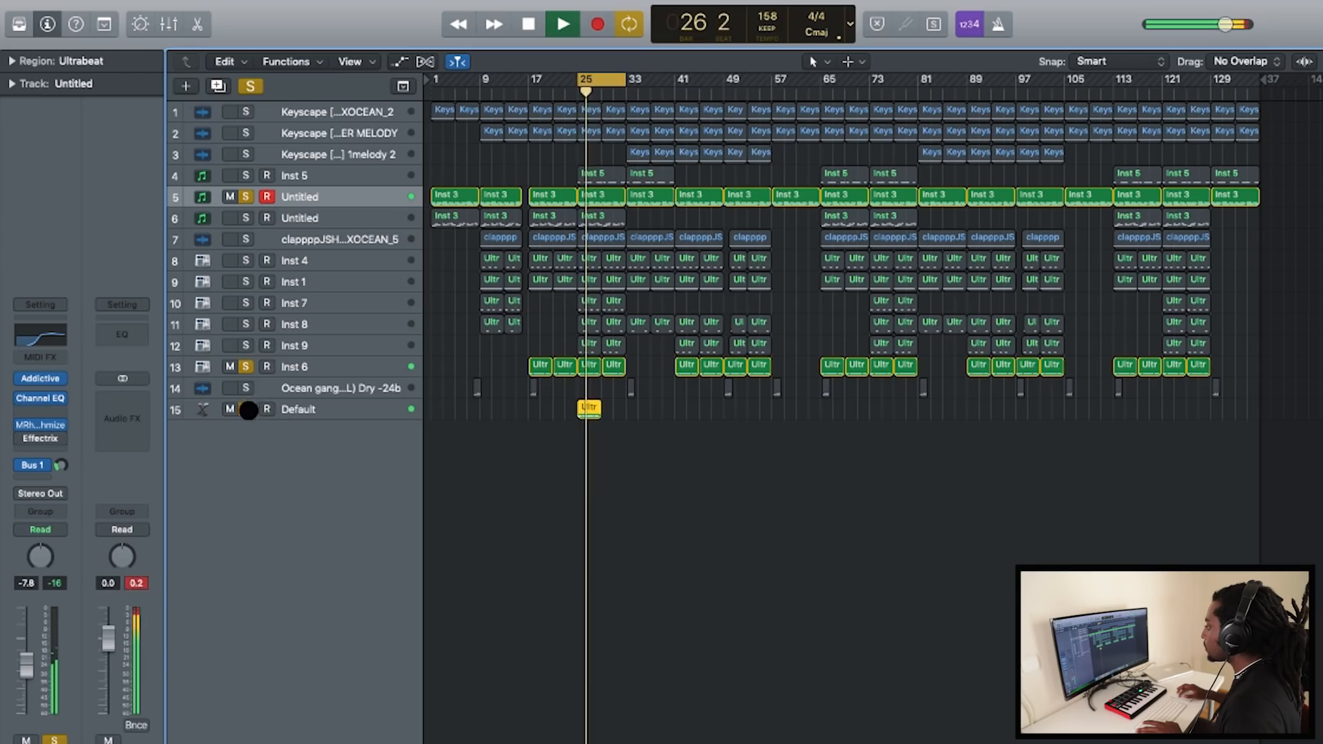
left_click(248, 409)
key("space")
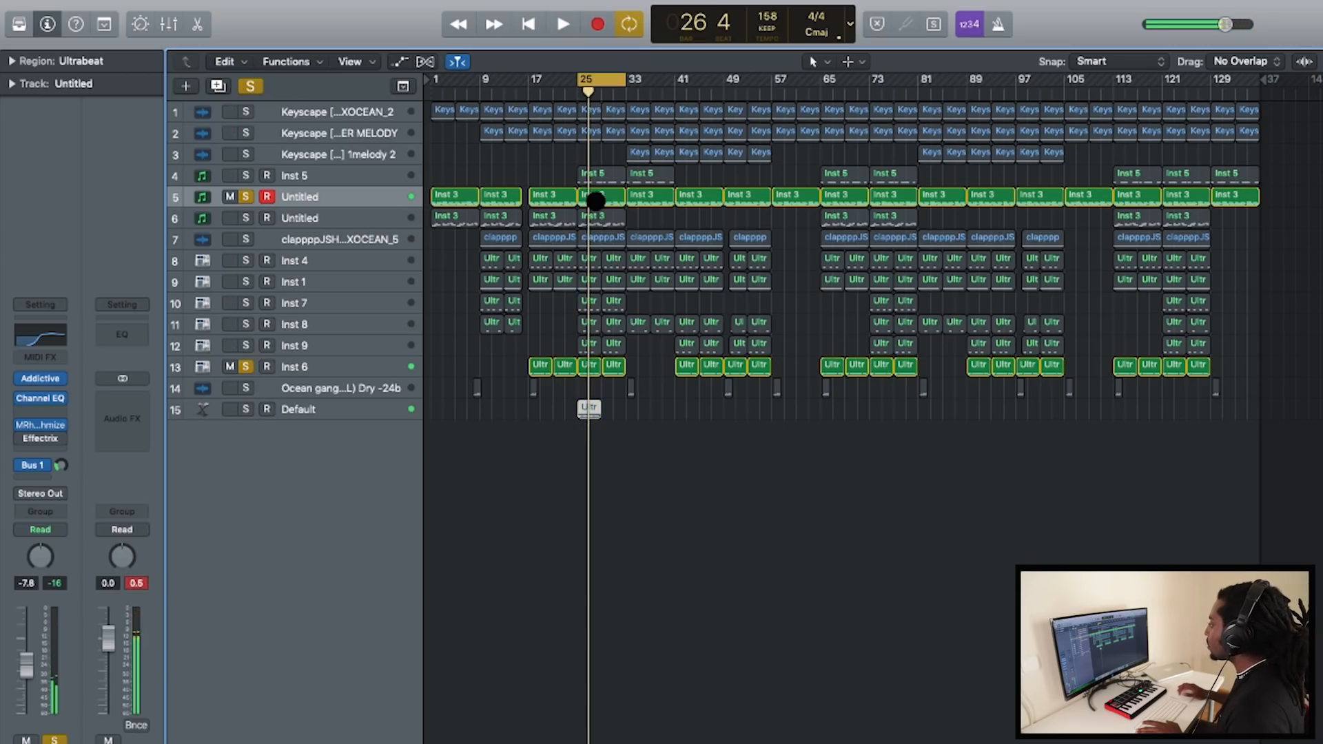
Check the chord notes of Inst 3 at bar 25, solo the Default track, and move its copied notes to A#2
double_click(595, 199)
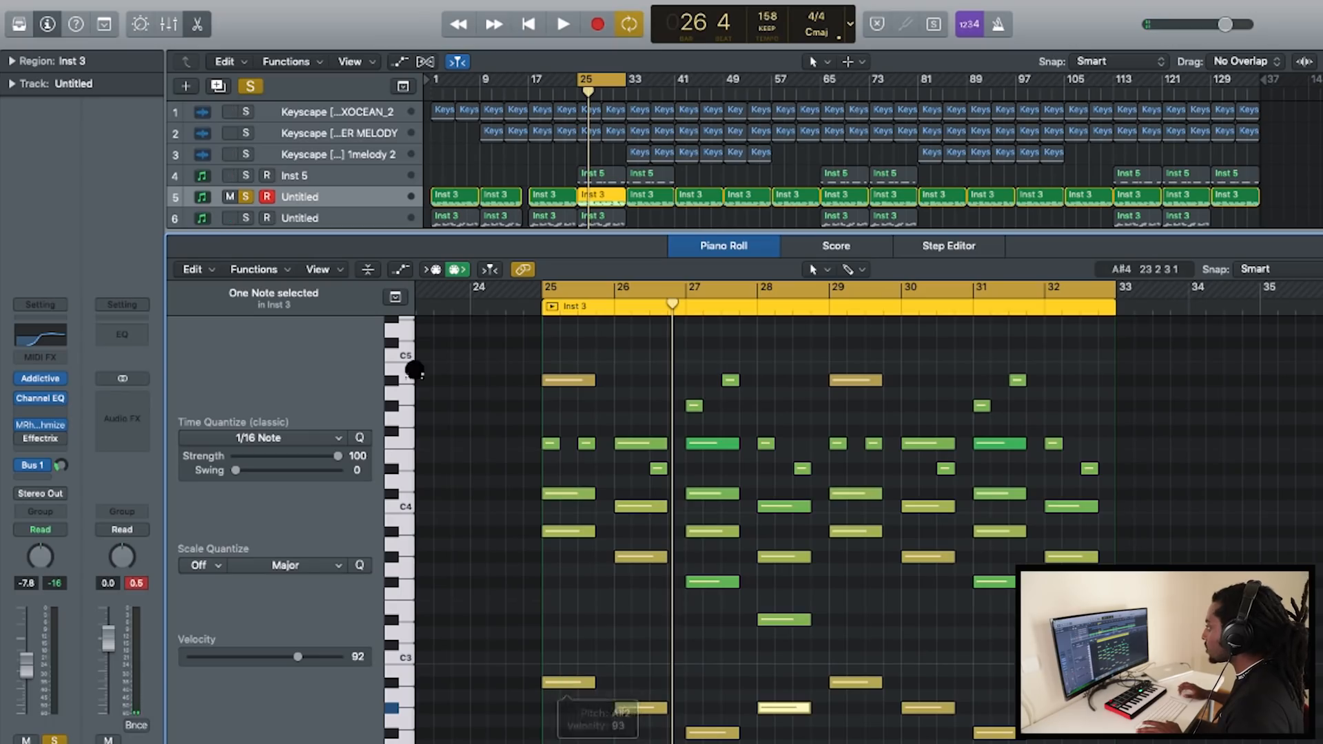
left_click(200, 23)
left_click(246, 409)
double_click(589, 409)
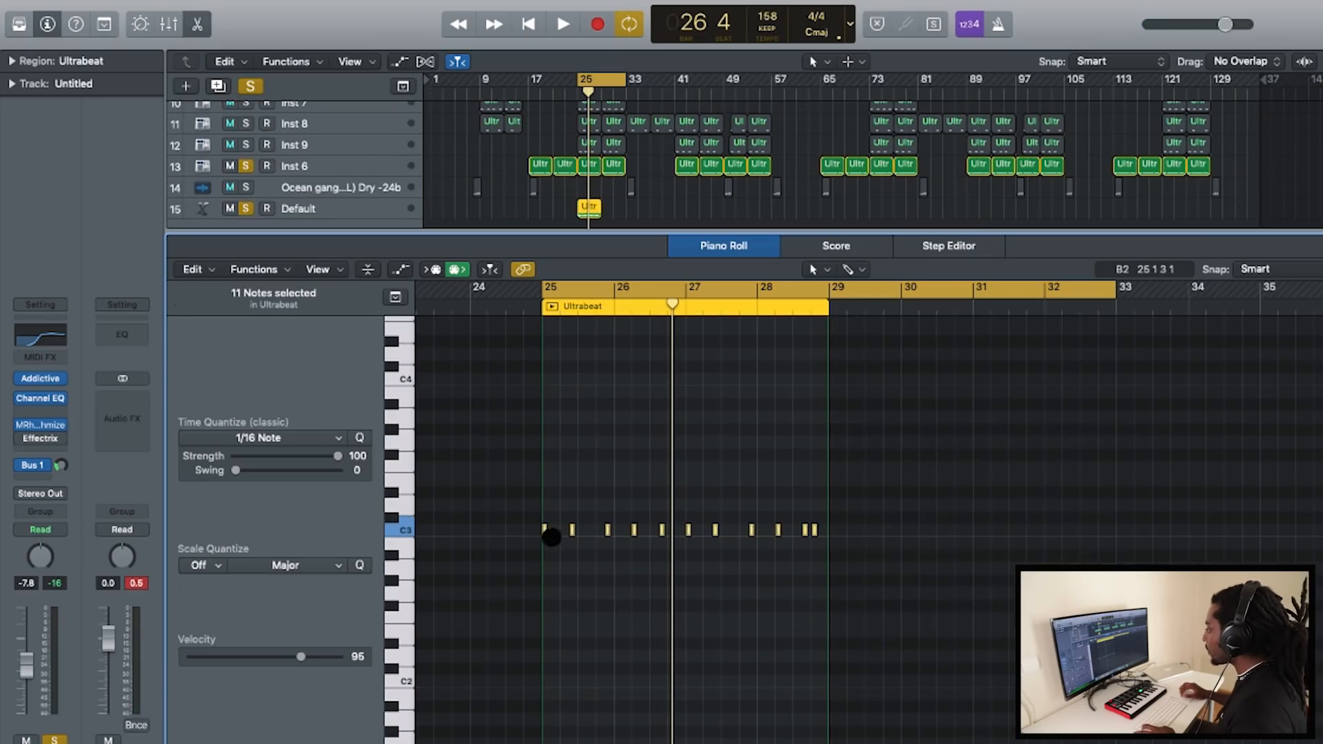
left_click_drag(545, 530, 540, 558)
key("space")
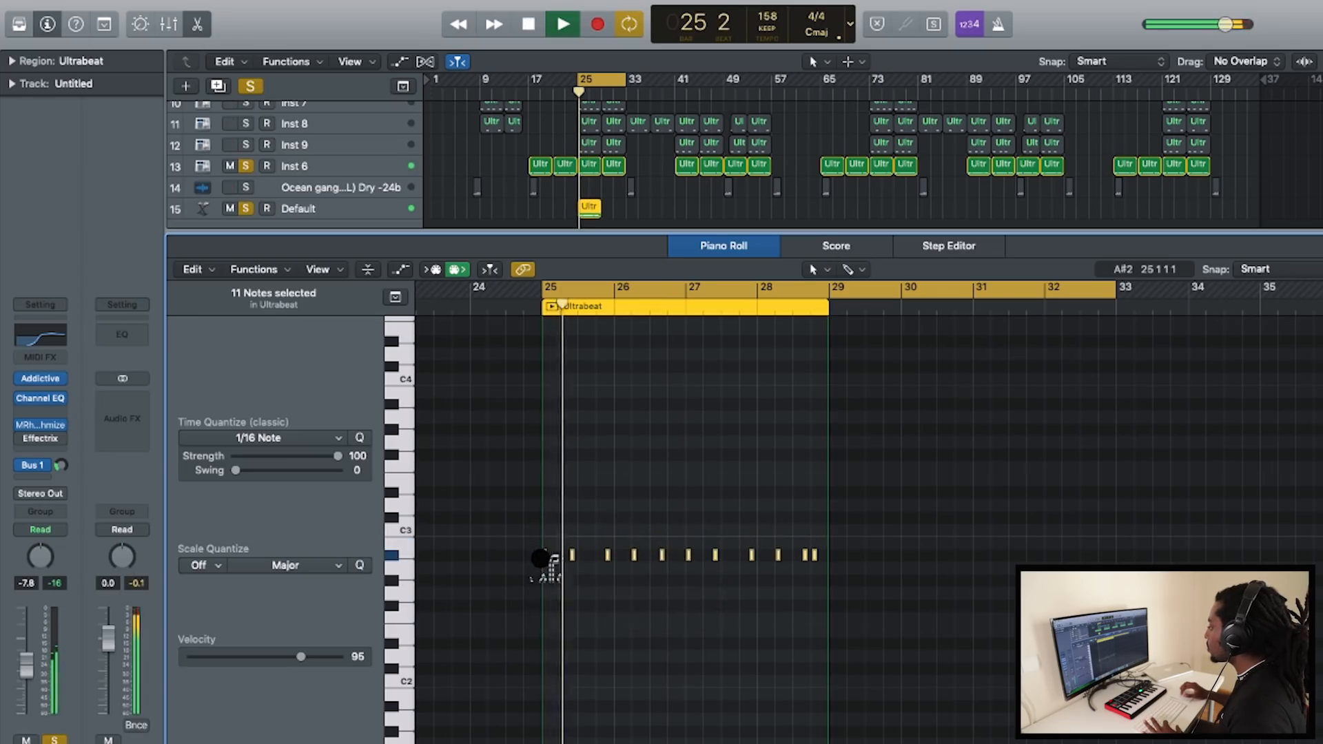
Transpose all notes of the copied Default region down two octaves to A#0 and lengthen them together
left_click(692, 594)
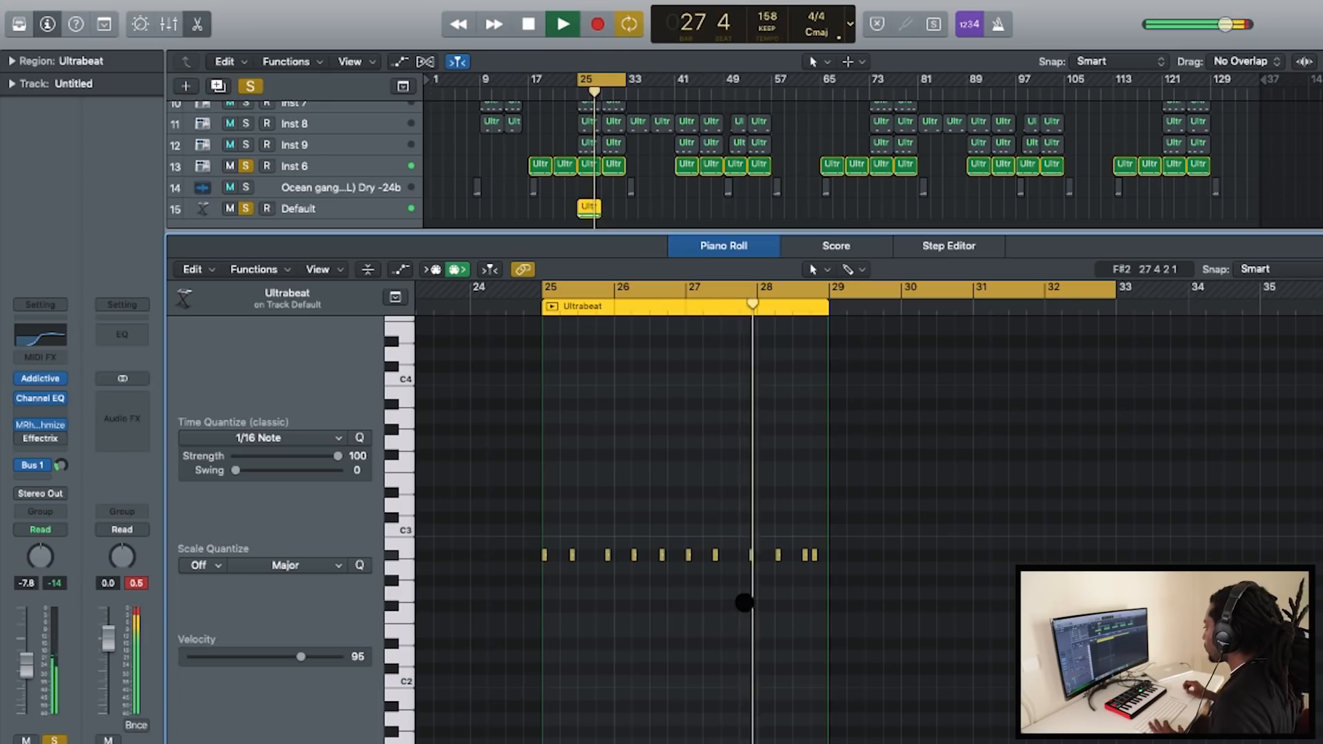
key("super+a")
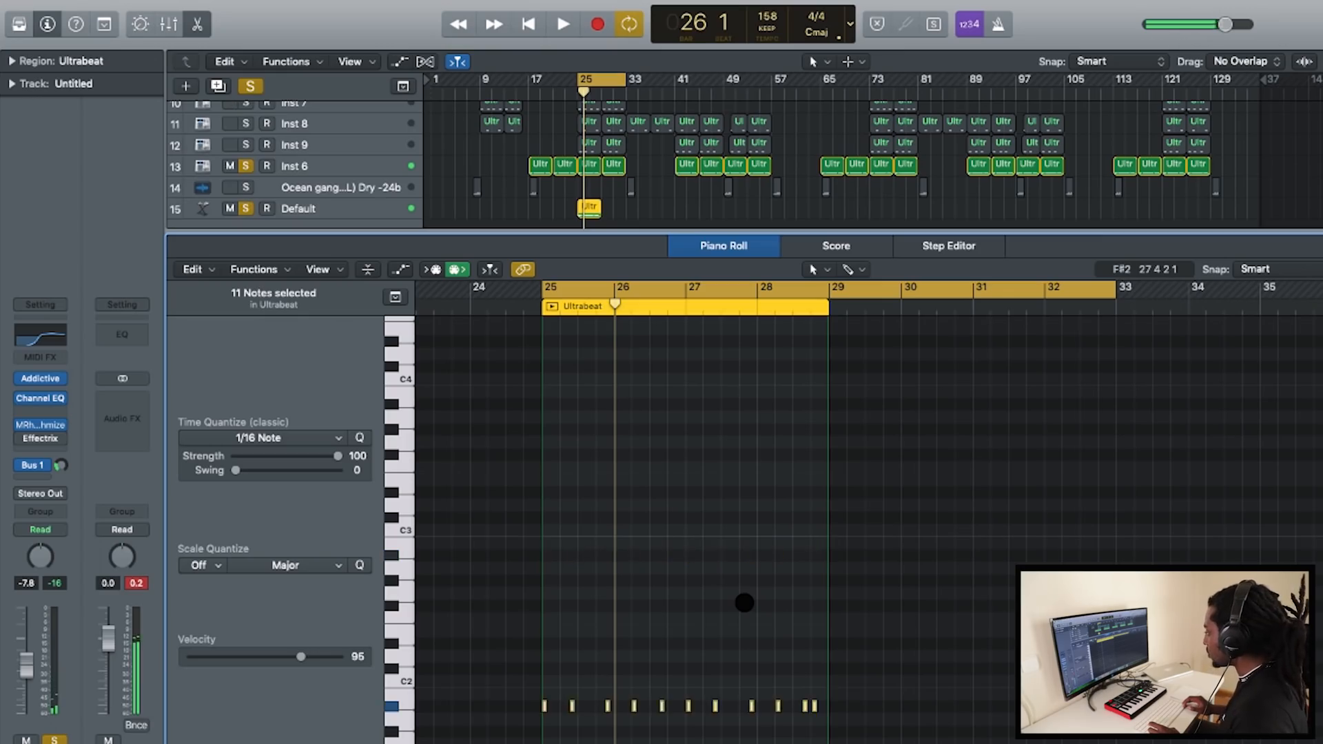
key("space")
scroll(744, 602, "down", 5)
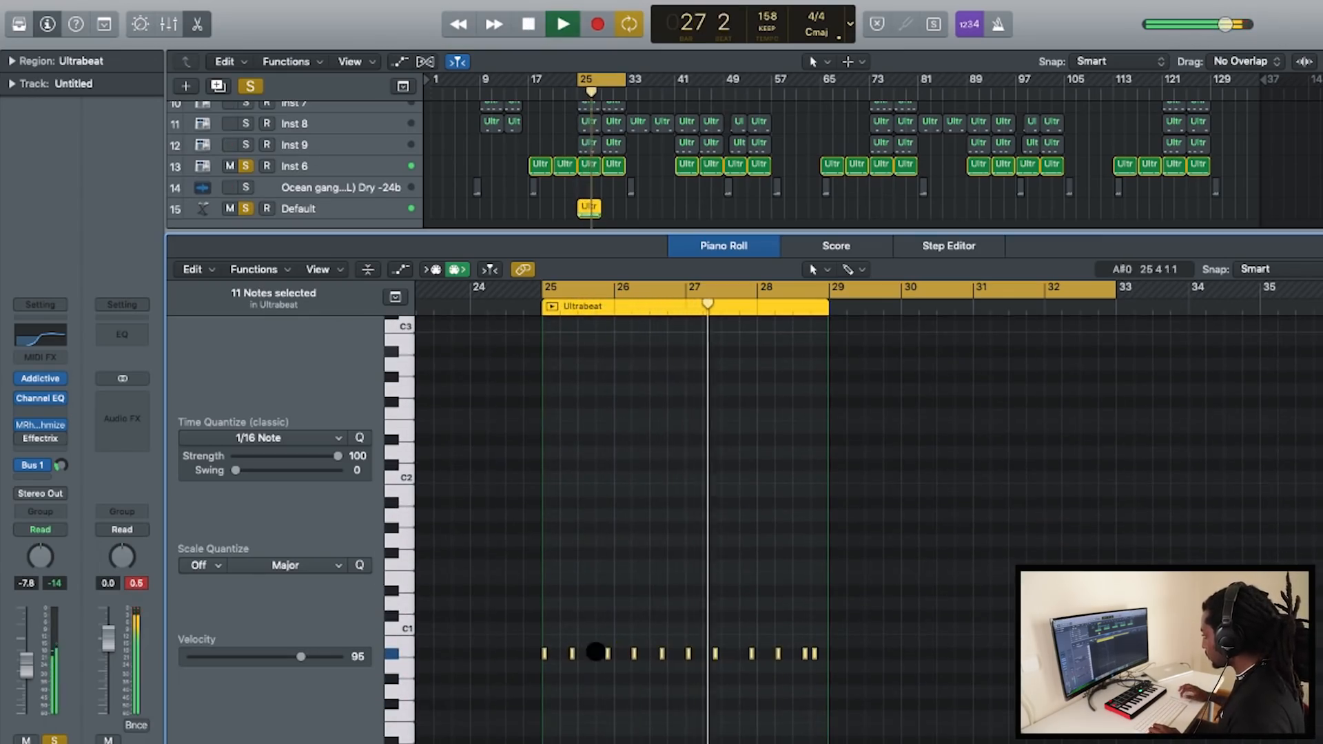
left_click_drag(549, 653, 560, 654)
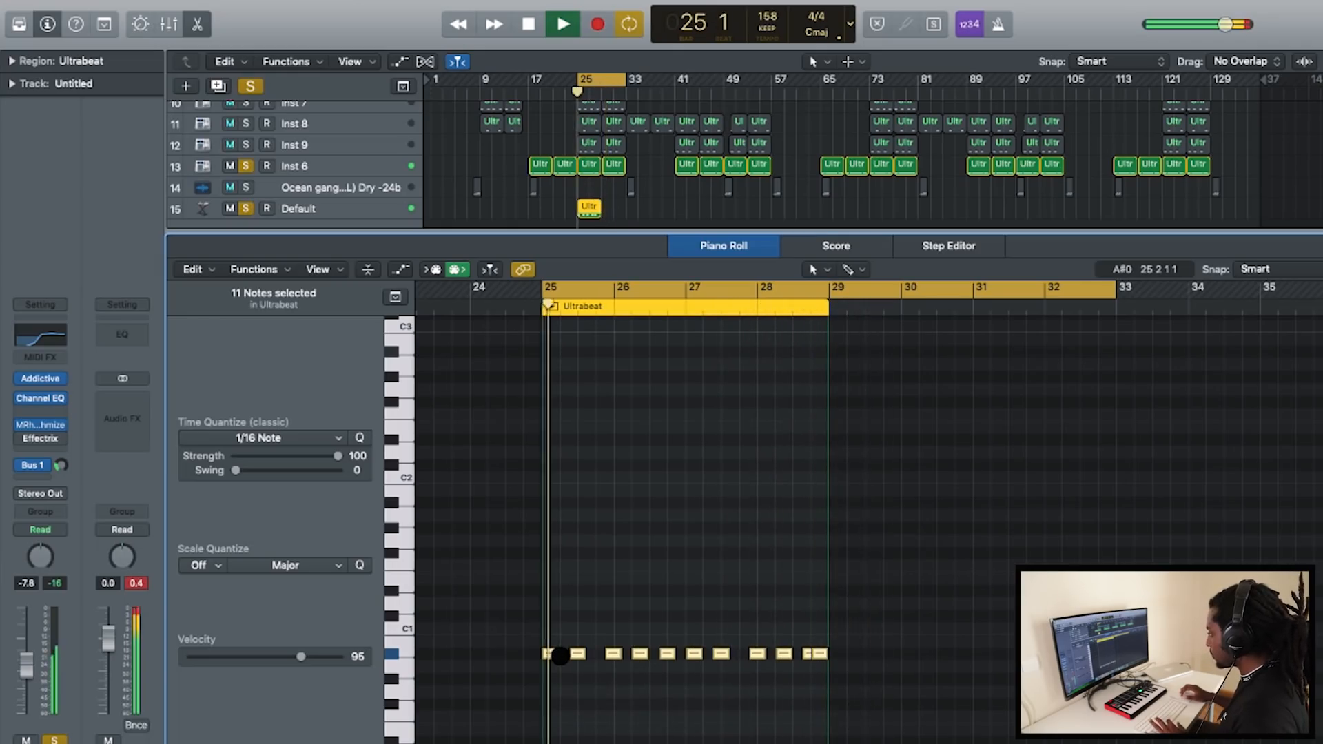
Shorten the cycle range to bars 25–29 and record a four-bar 808 bass line on the Default track
left_click_drag(624, 79, 601, 82)
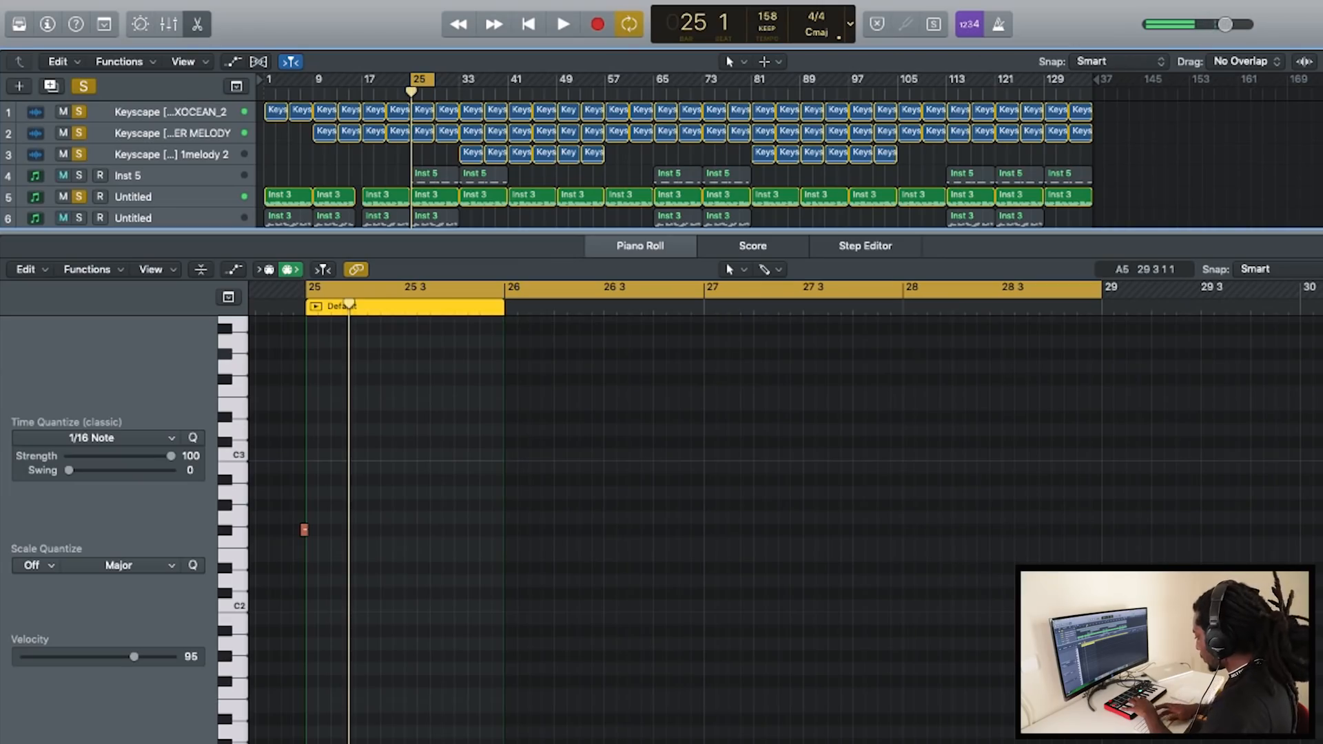
key("r")
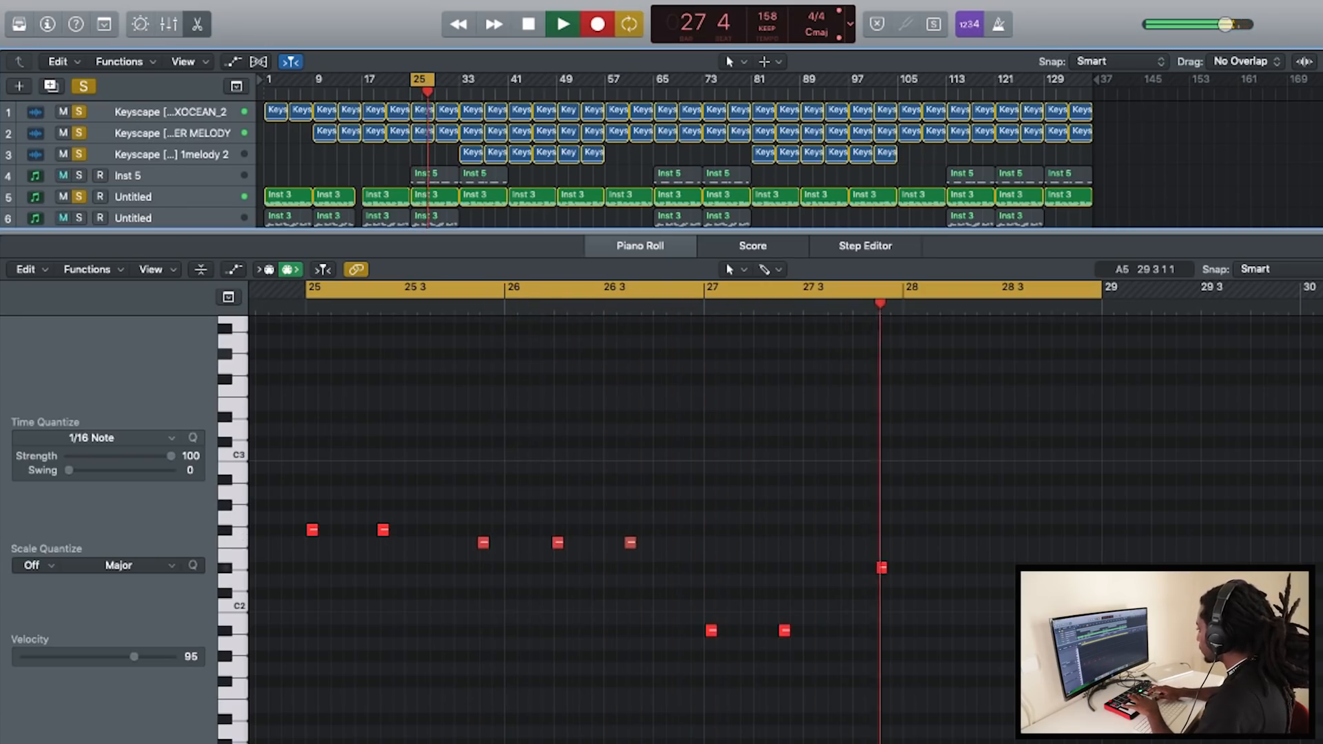
key("space")
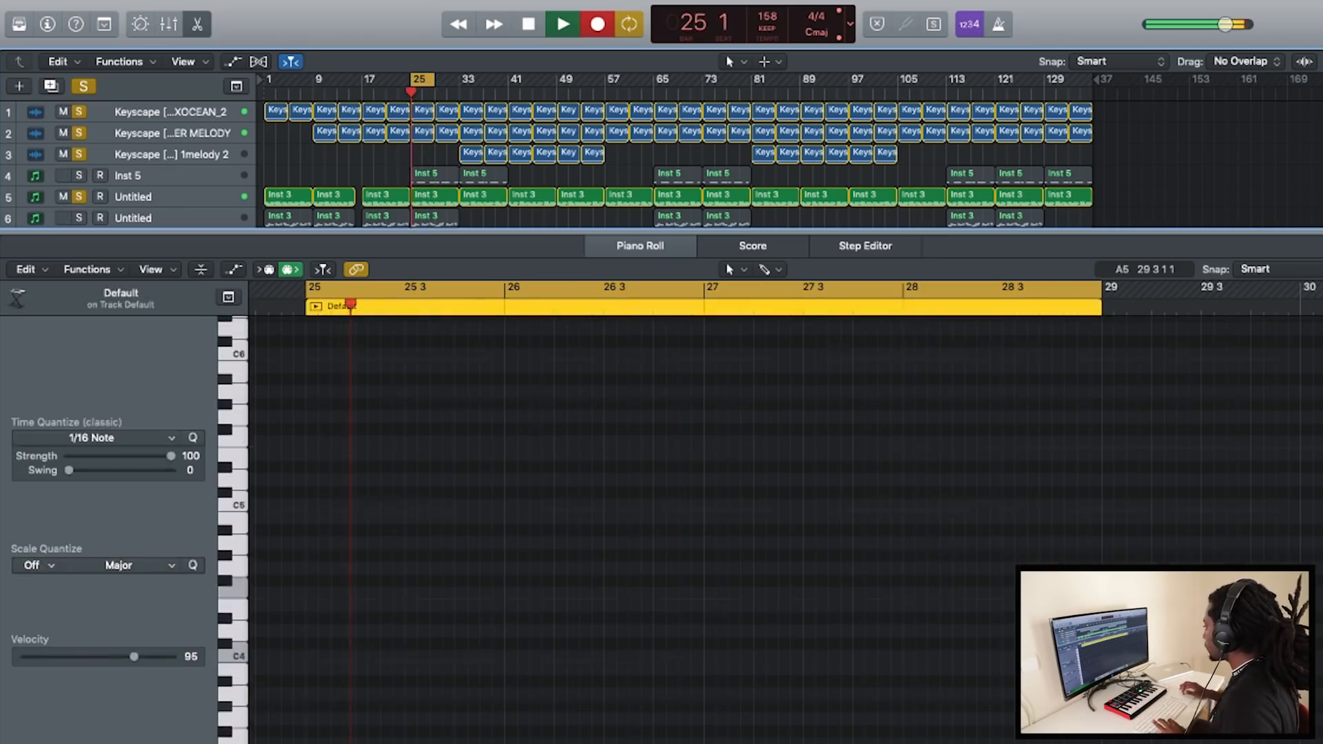
Quantize all 12 recorded bass notes to 1/16 Note and audition the timing
key("super+a")
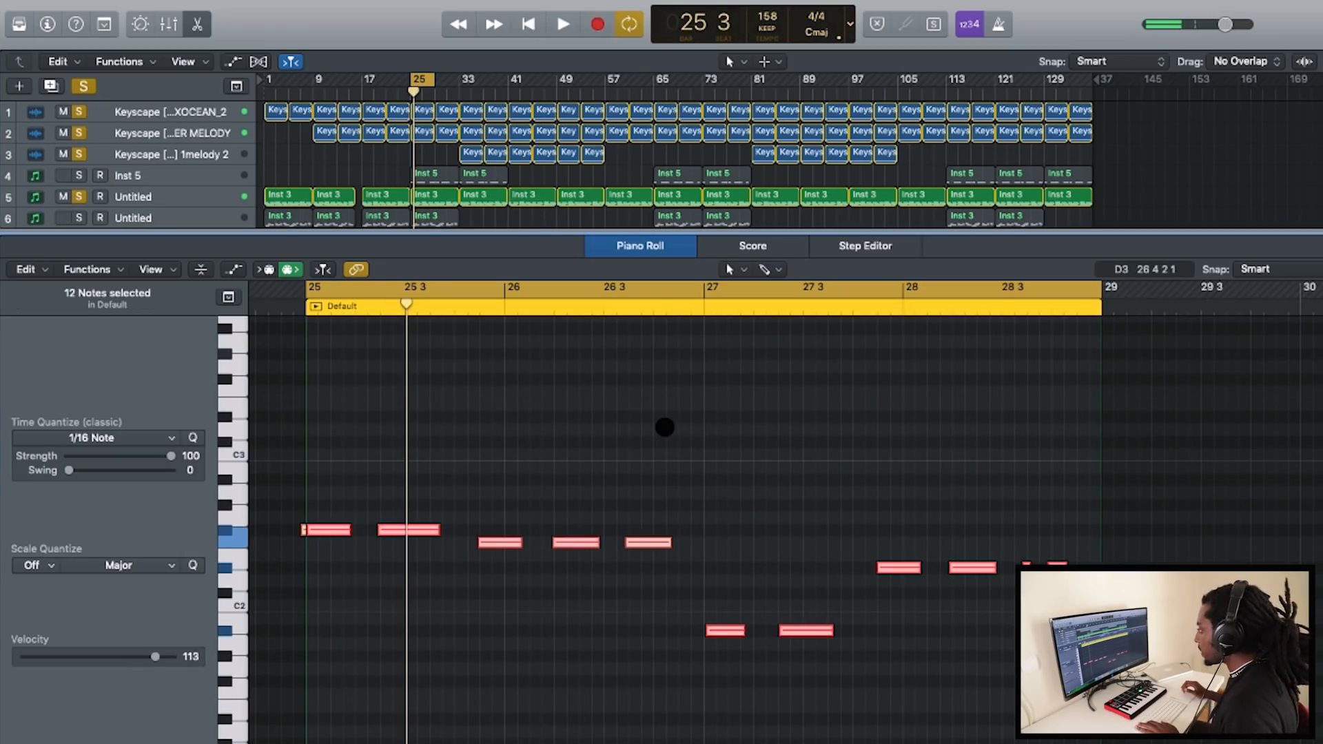
key("space")
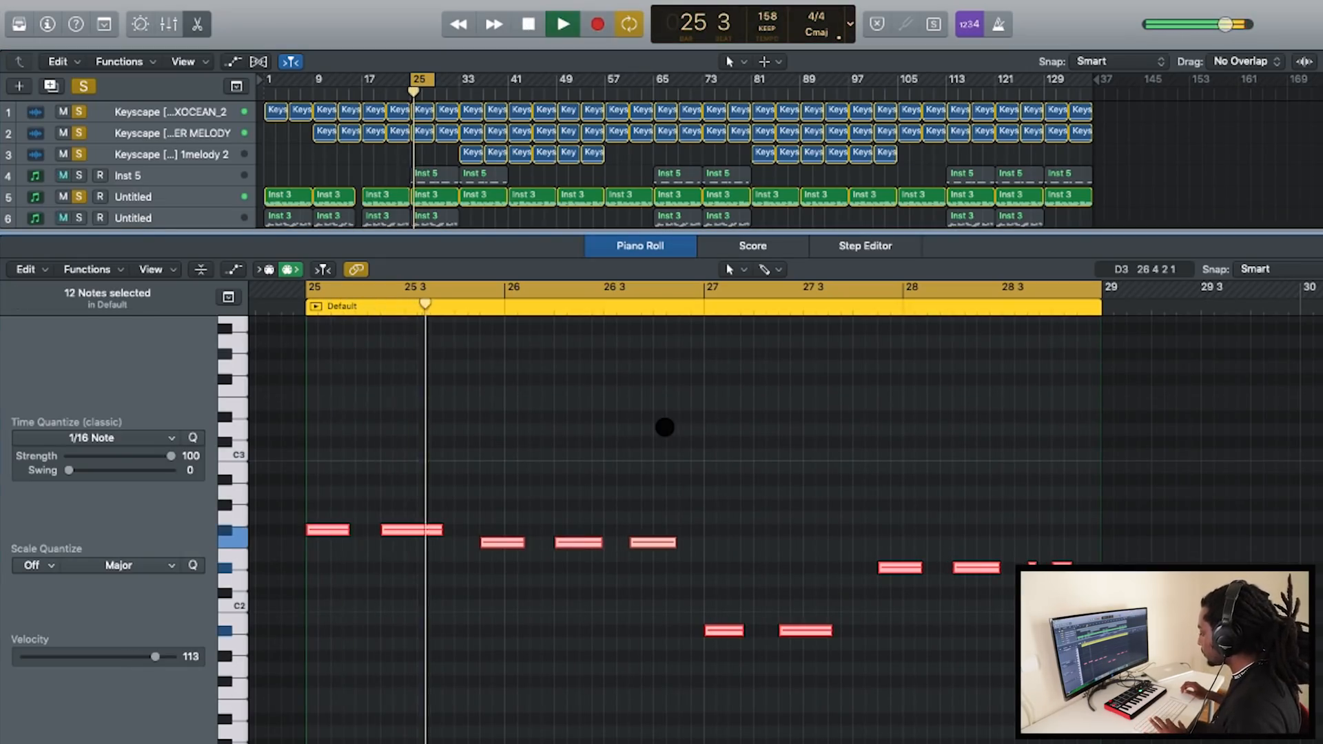
key("space")
Force legato on all 12 bass notes, shortening the overlapping ones, and play the bass line back
left_click(665, 427)
key("super+a")
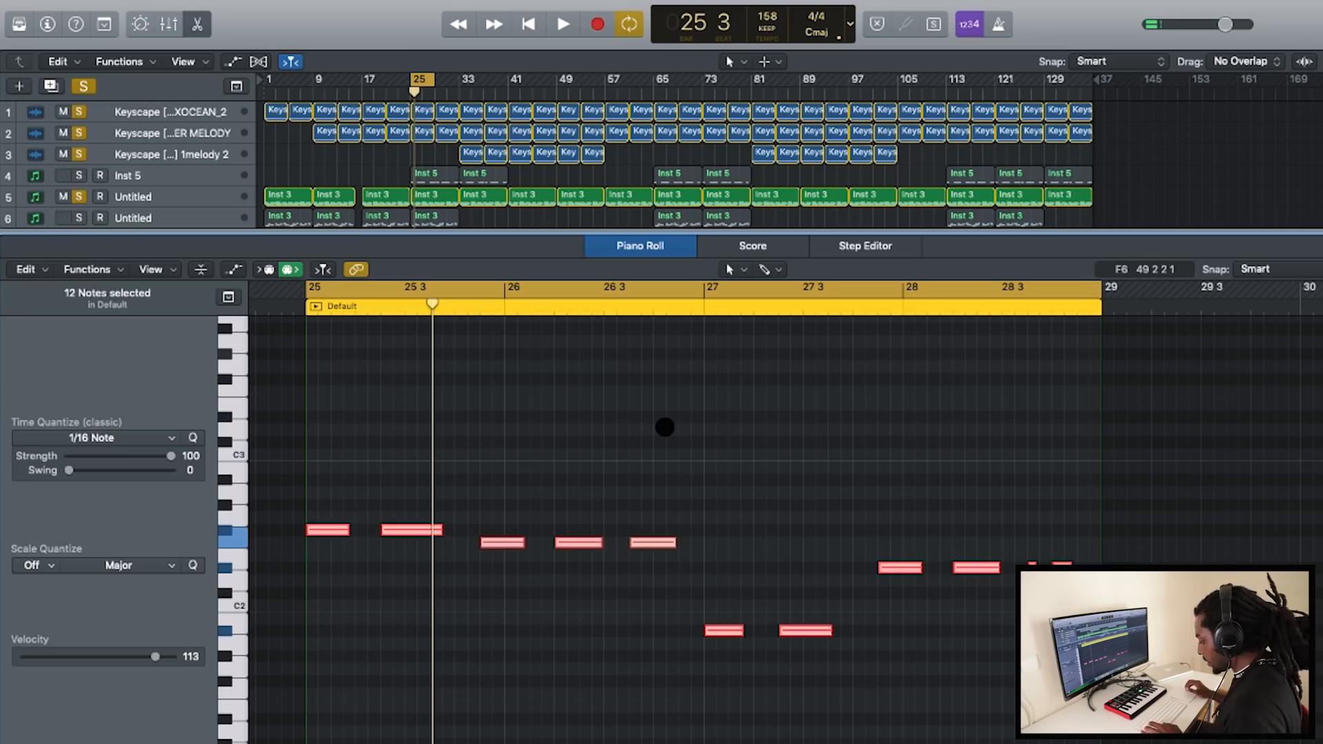
key("shift+backslash")
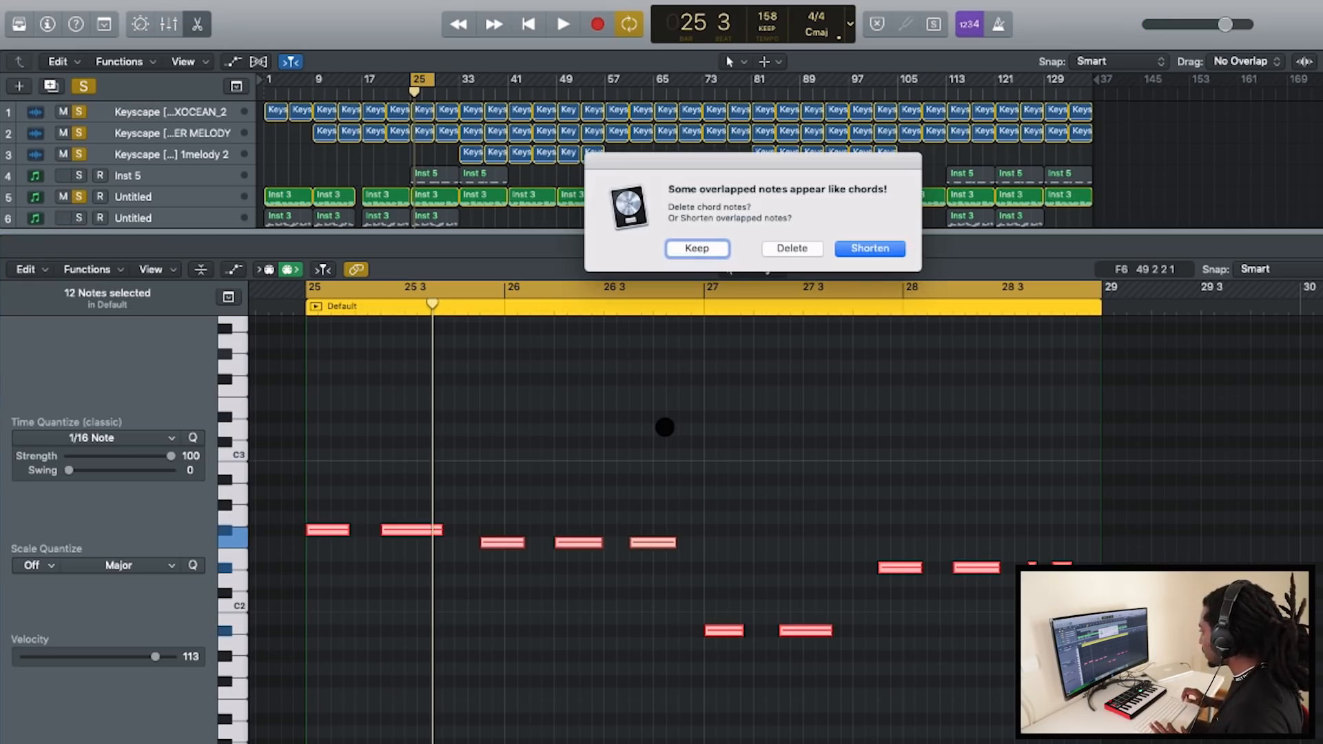
left_click(889, 246)
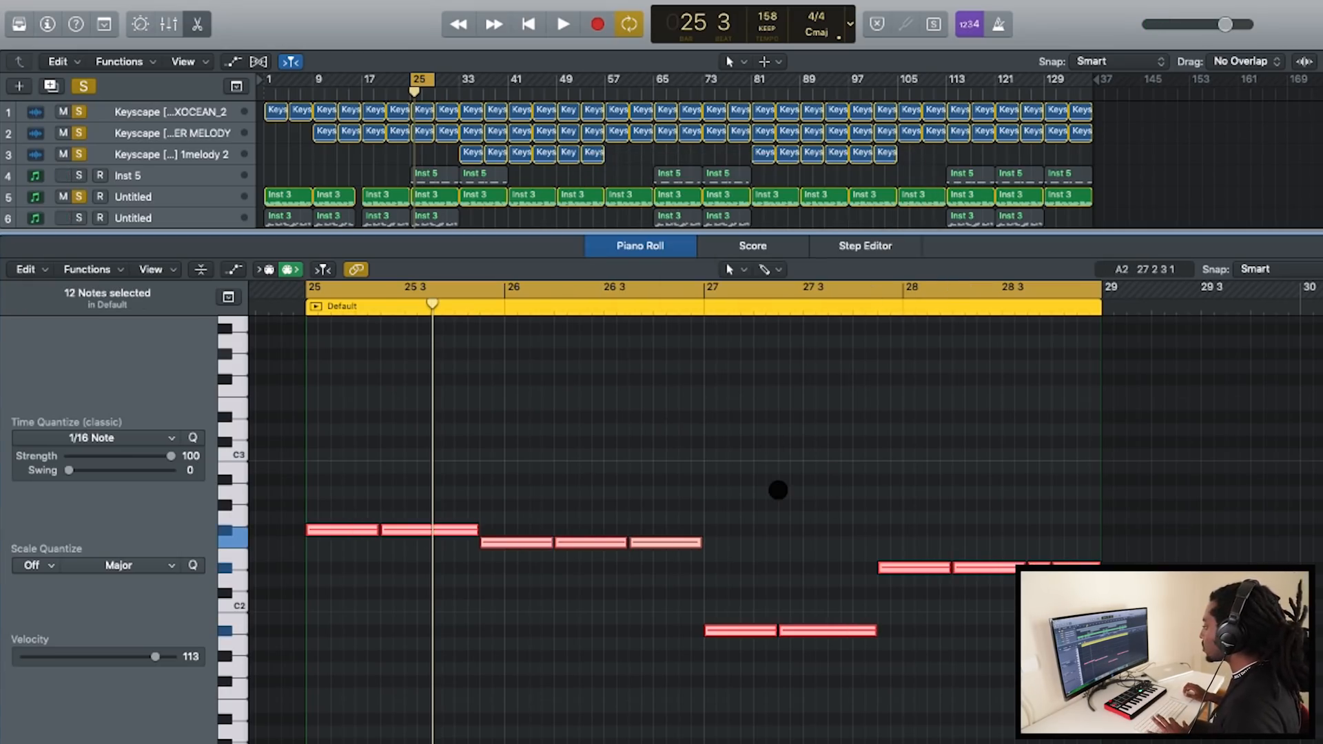
key("space")
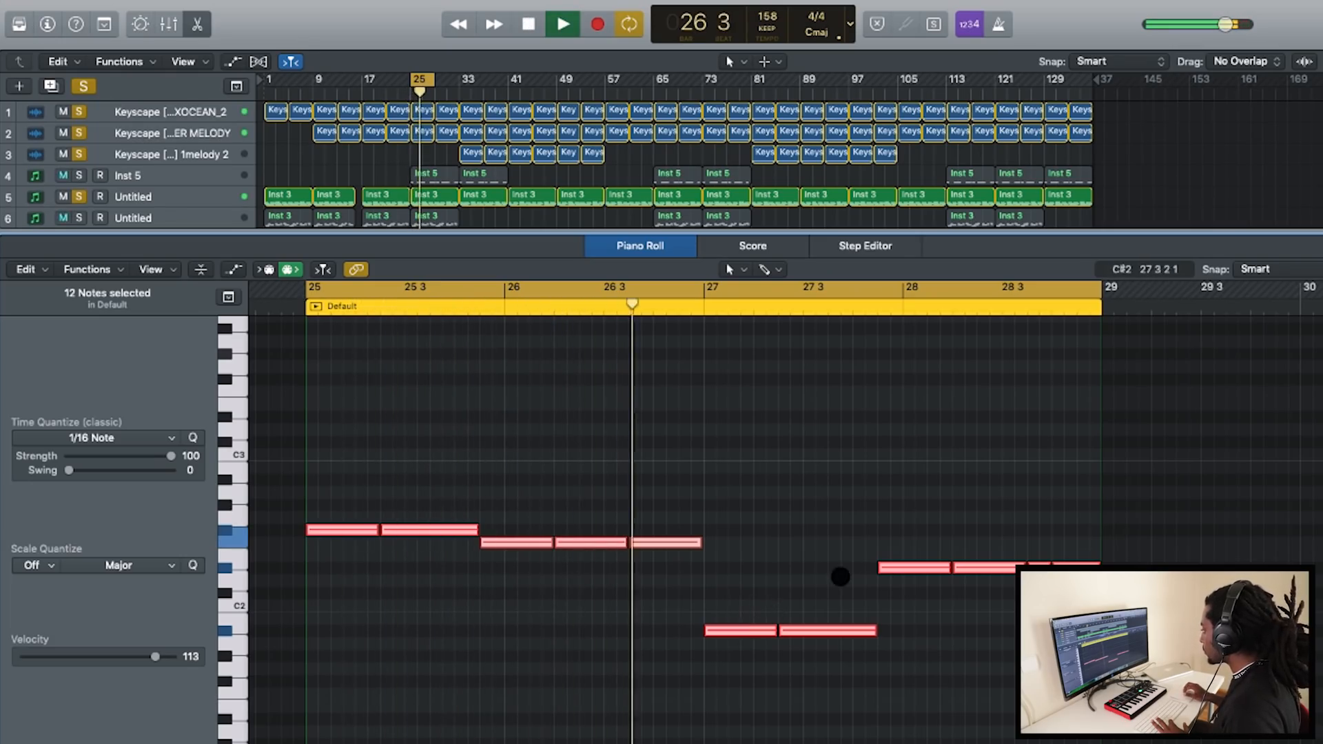
scroll(931, 597, "down", 3)
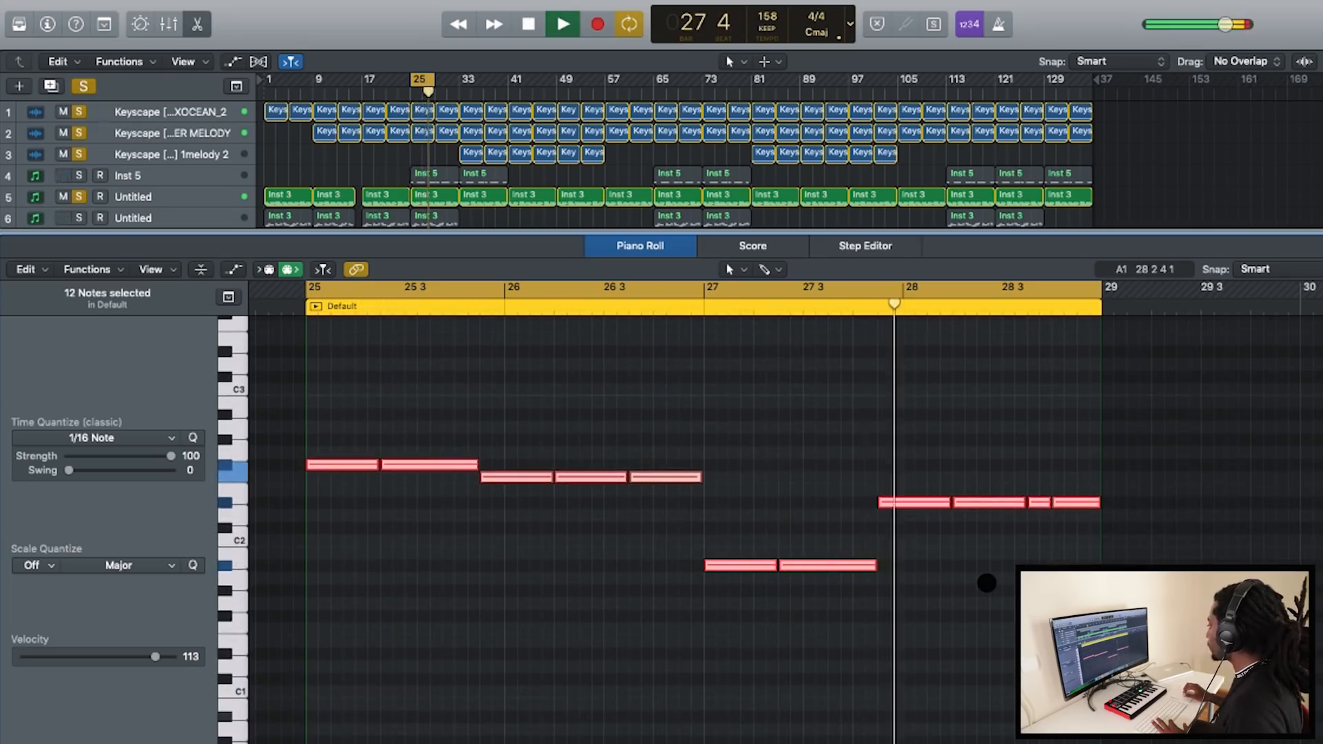
key("space")
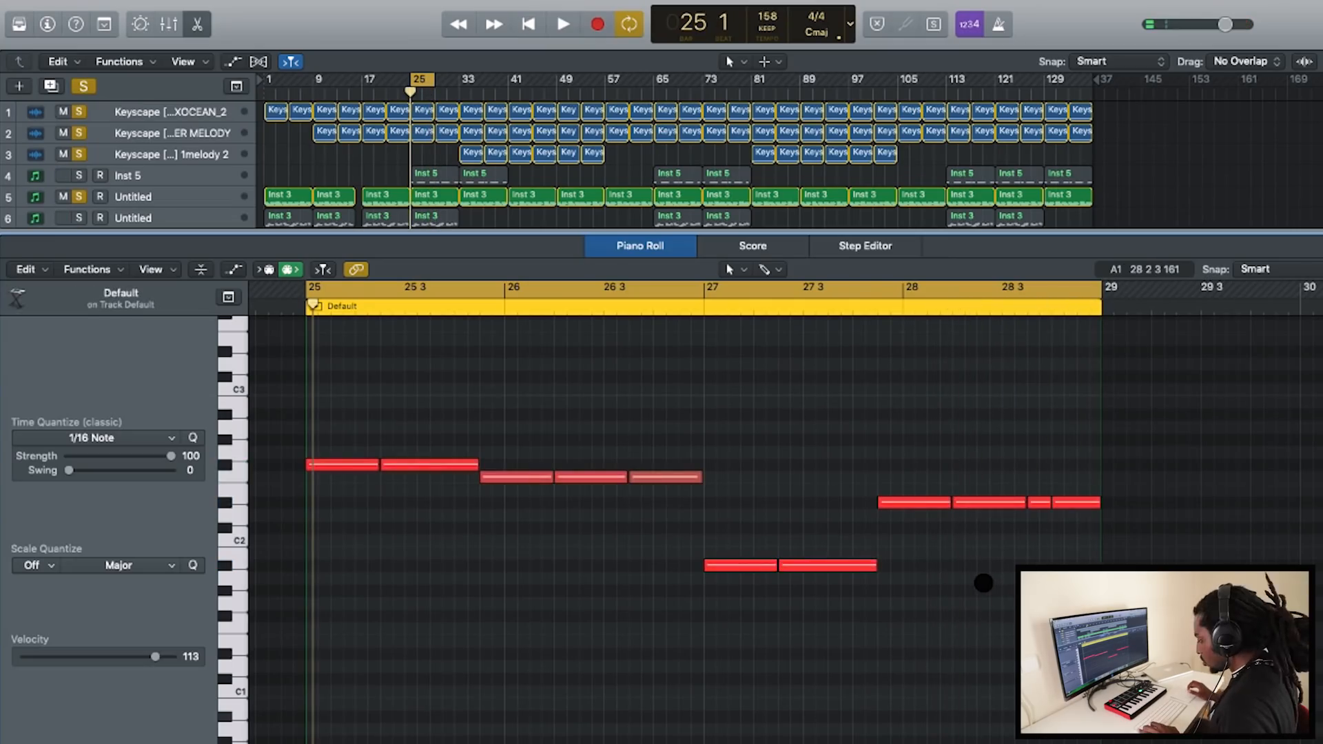
Transpose all 12 recorded bass notes down two octaves and play the bass line
key("alt+shift+Down")
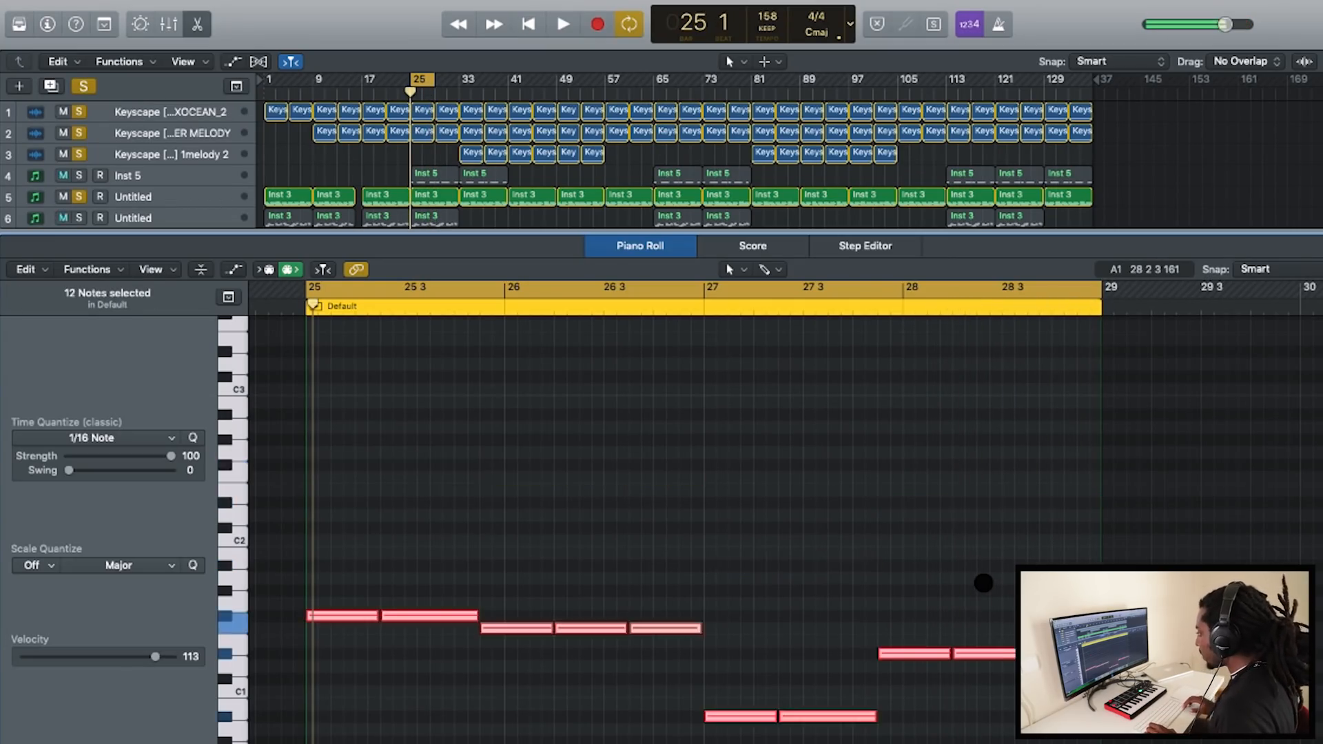
key("alt+shift+Down")
scroll(983, 583, "down", 10)
key("space")
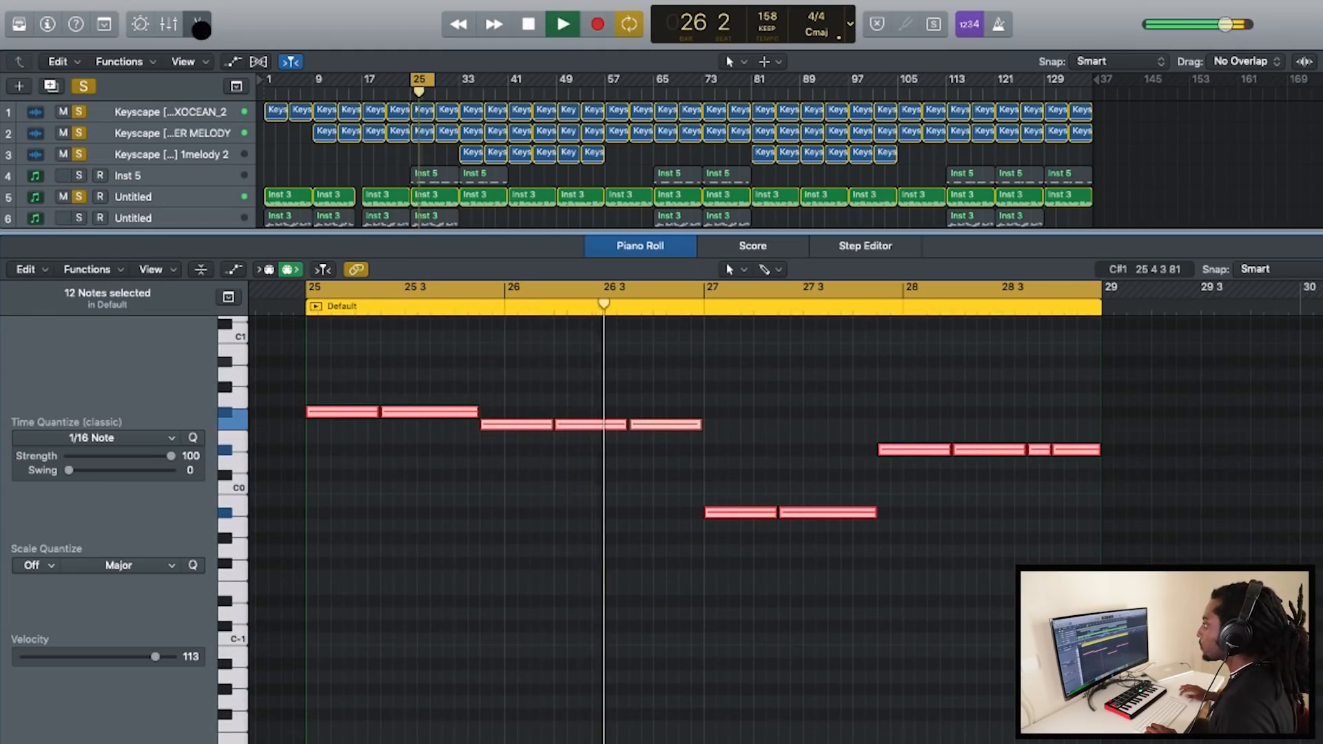
Close the Piano Roll, show the inspector and lower the Default track's volume to -3.3 dB
key("p")
left_click(47, 24)
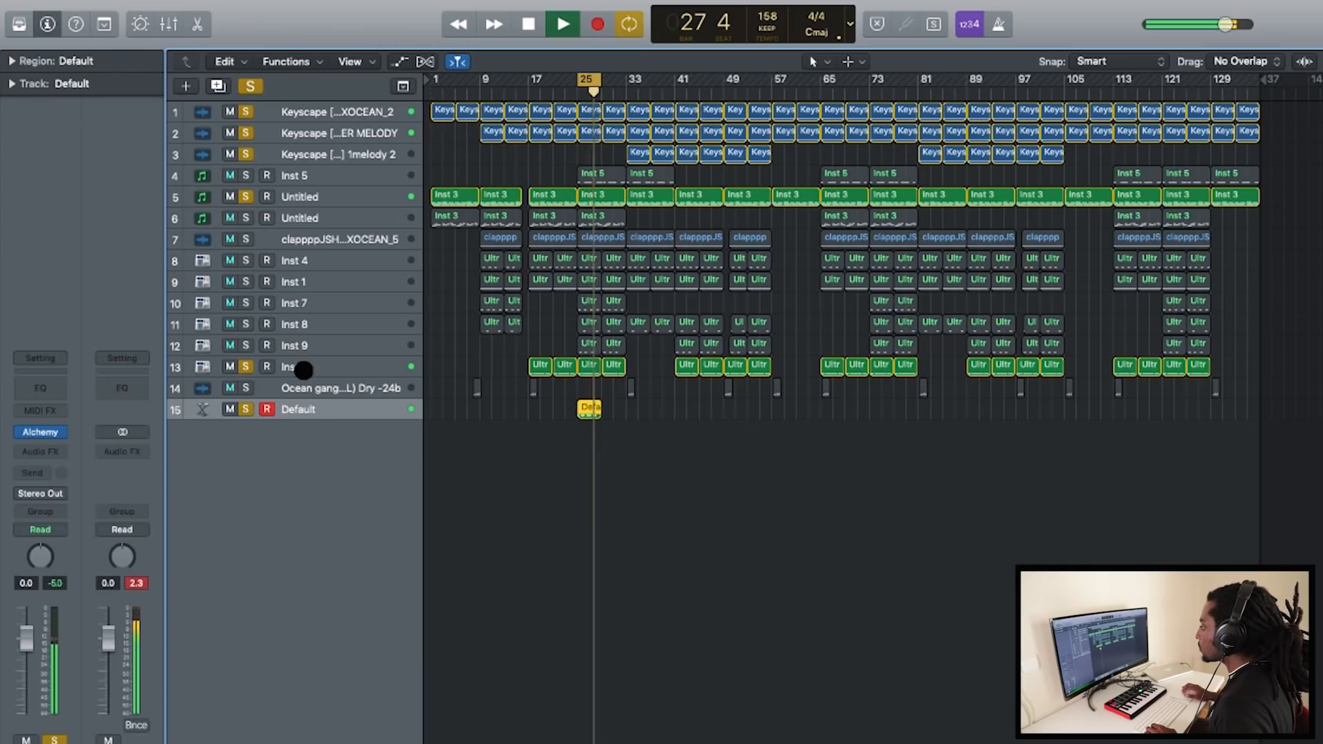
left_click_drag(26, 623, 25, 642)
left_click(664, 490)
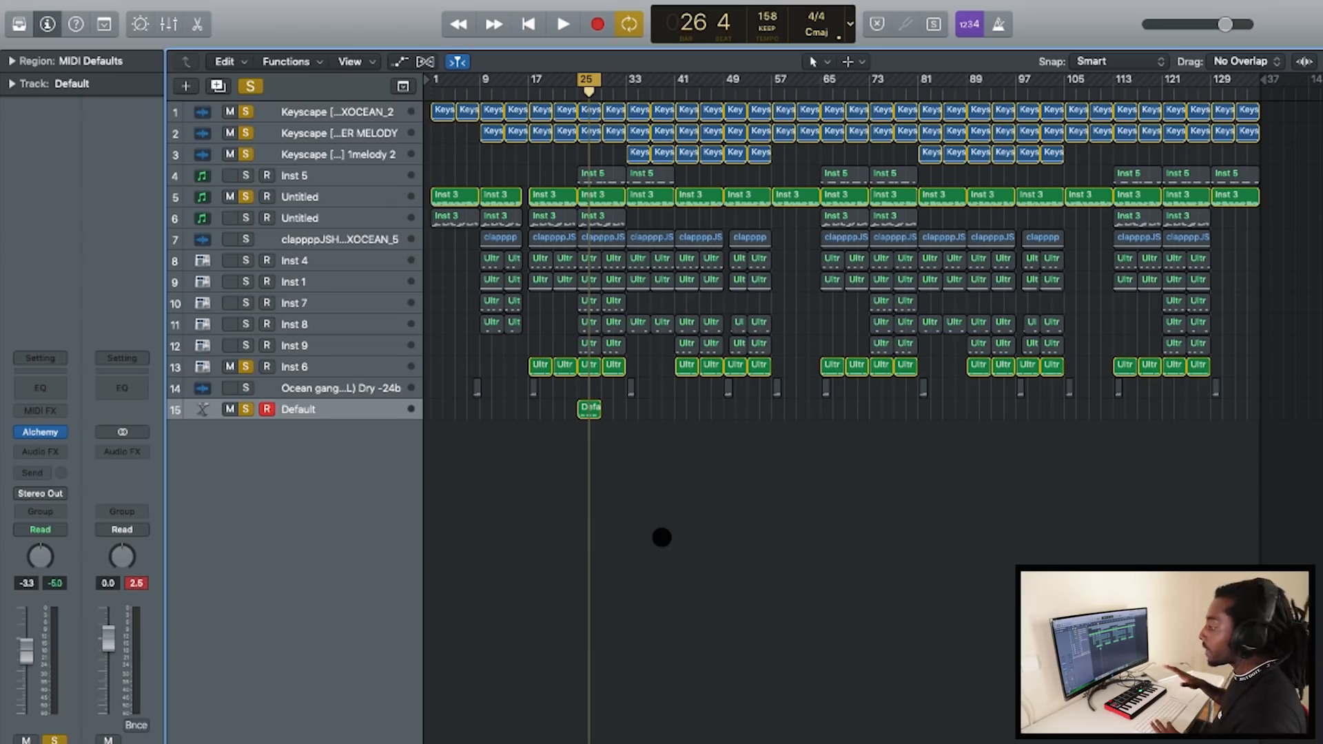
Add a Distortion effect to the Default track with Drive at 4.0 dB and Tone at 170 Hz, auditioning the sound during playback
left_click(61, 451)
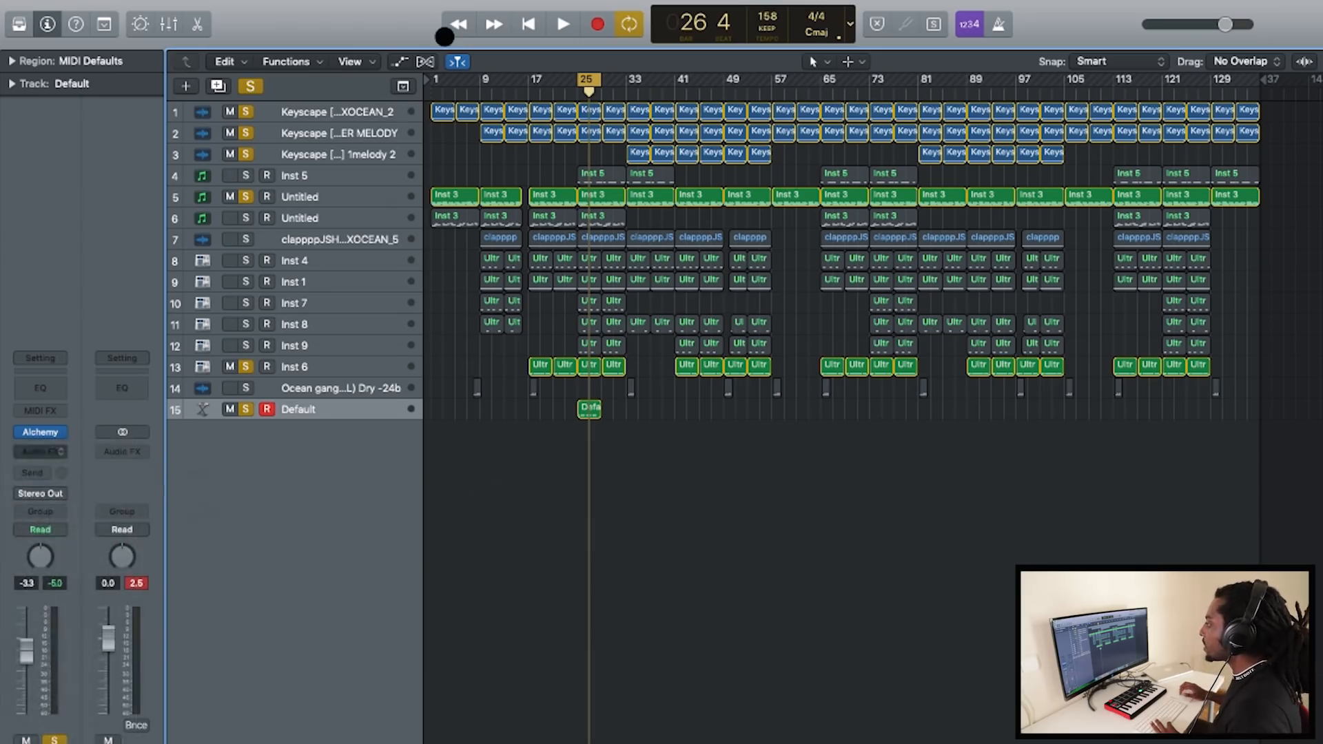
key("space")
left_click_drag(64, 145, 64, 147)
left_click_drag(68, 231, 59, 293)
left_click_drag(65, 146, 65, 154)
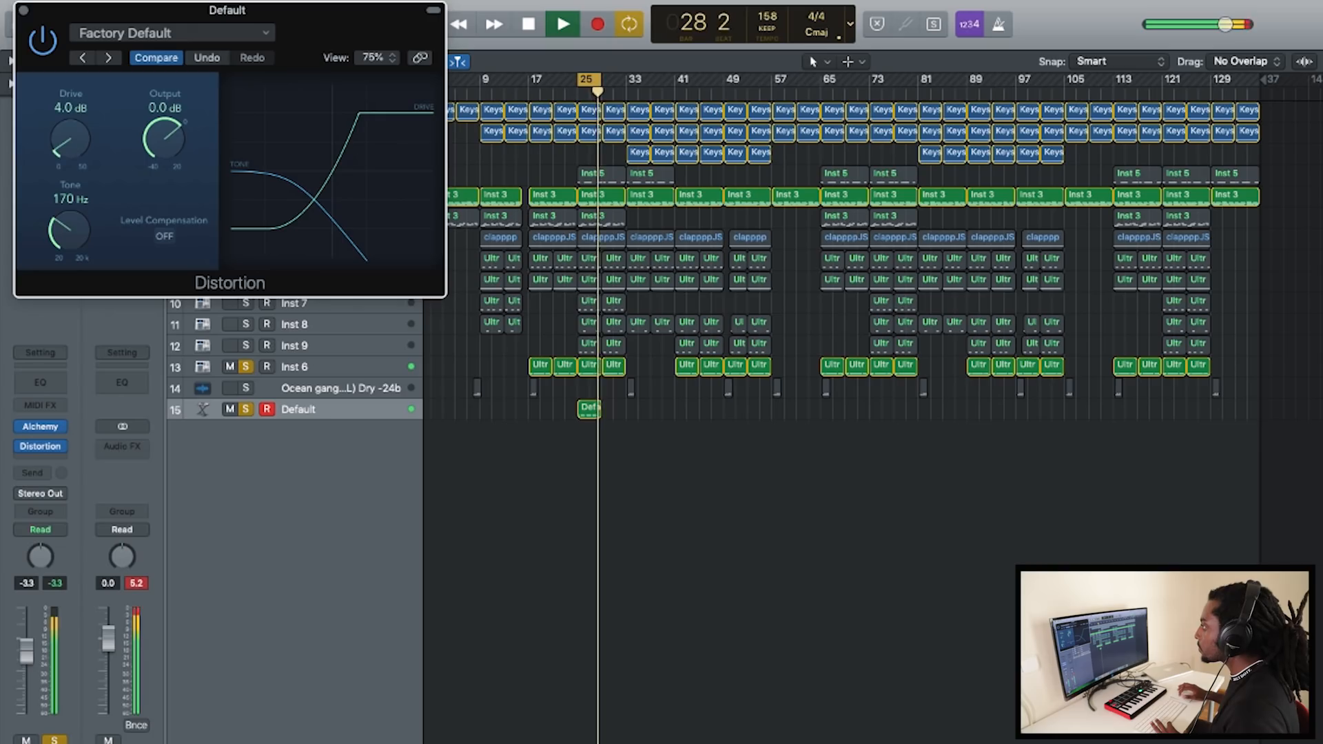
left_click(24, 10)
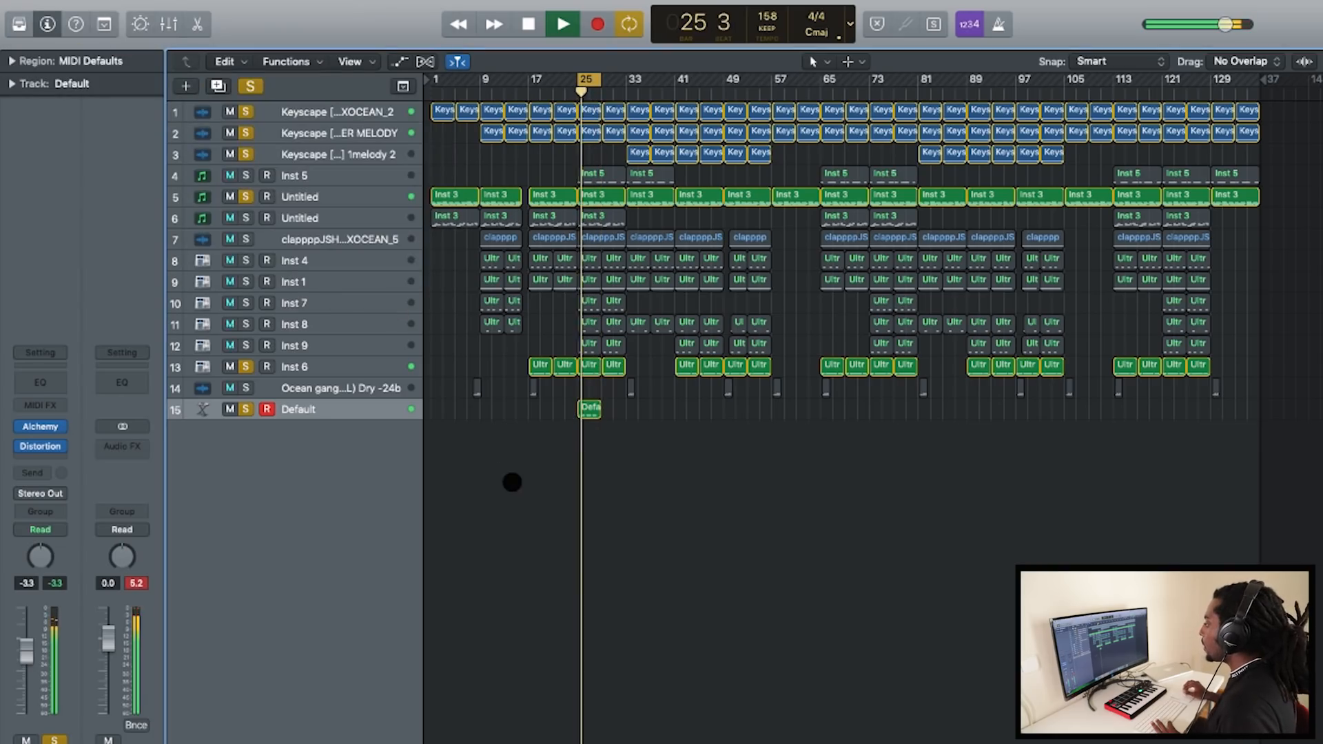
key("space")
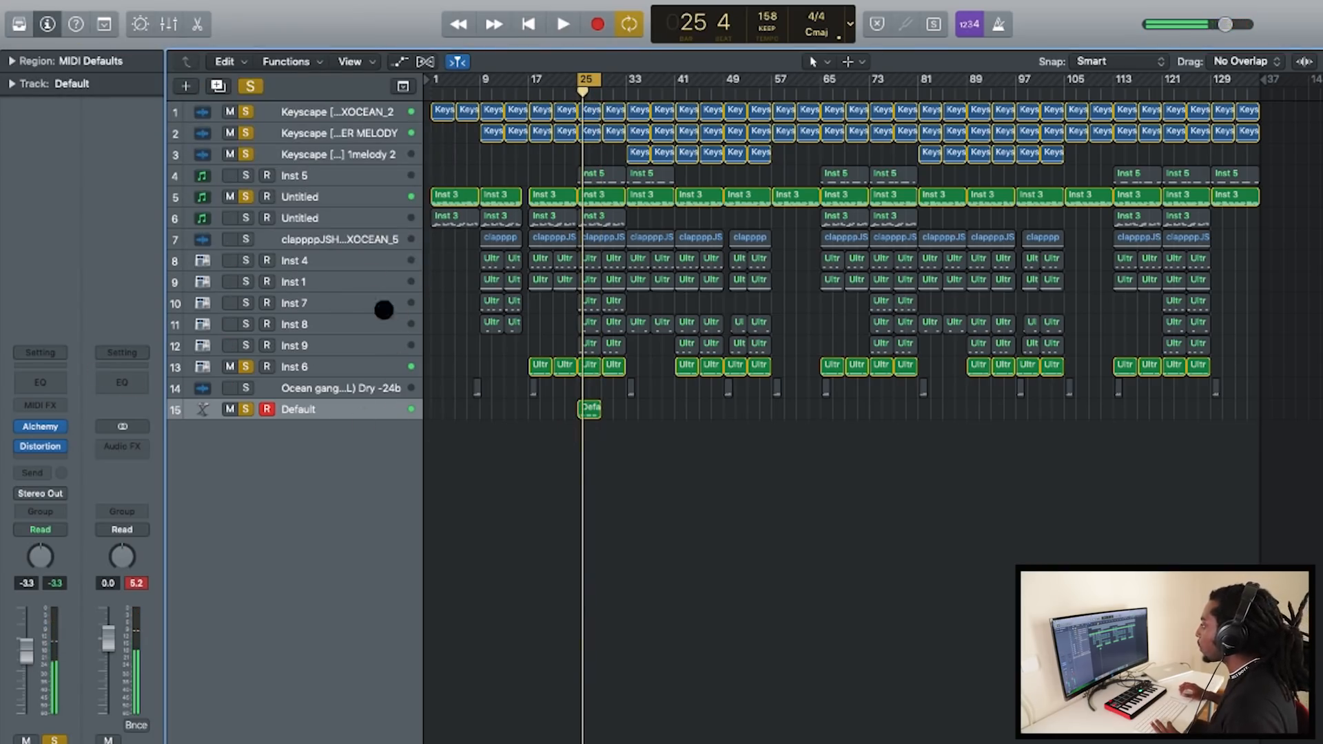
Examine the Channel EQ curve and frequency spectrum of the Inst 6 track during playback
left_click(345, 365)
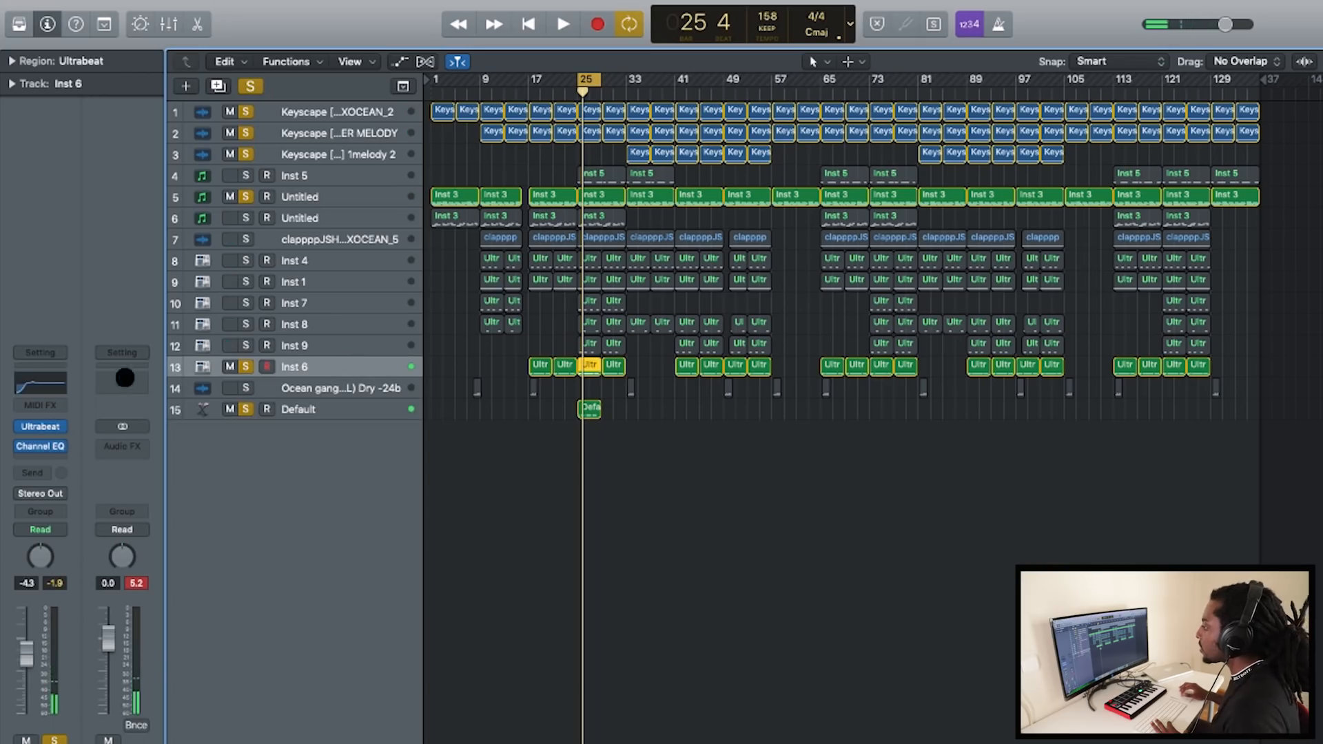
left_click(32, 385)
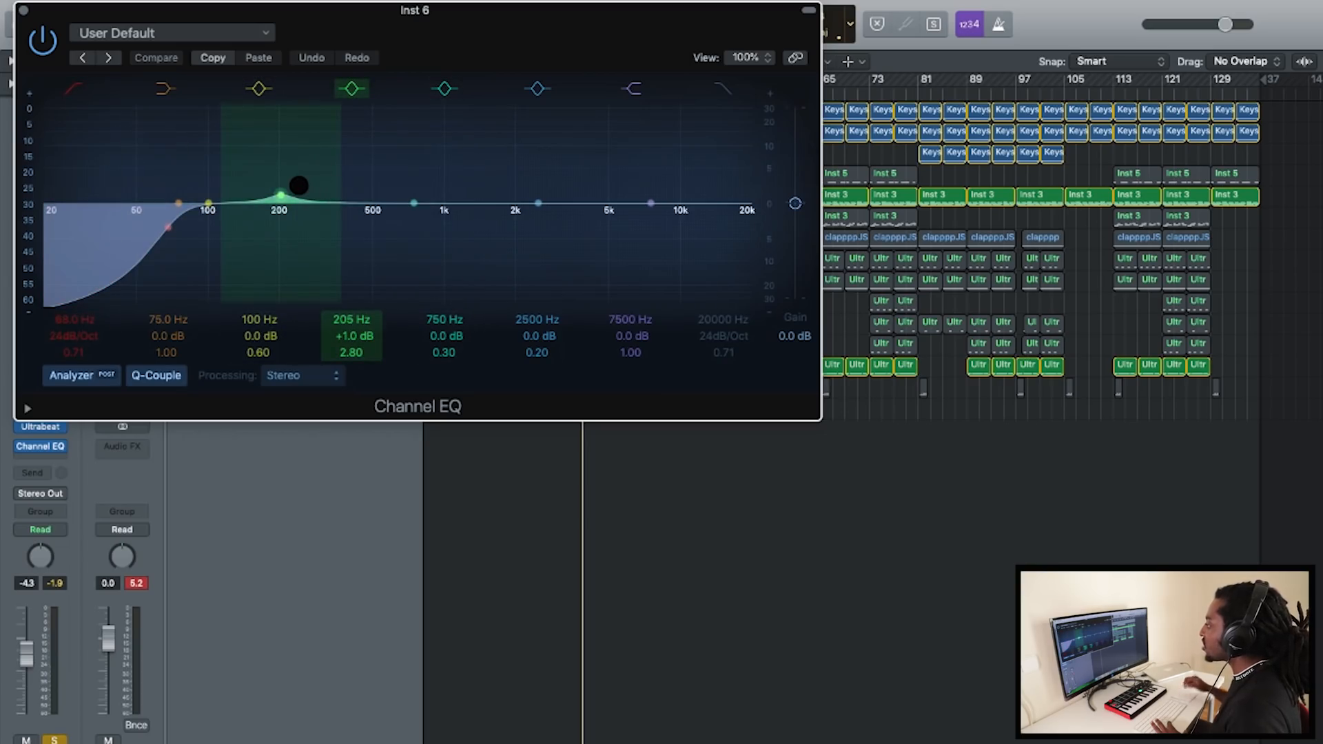
key("space")
key("space")
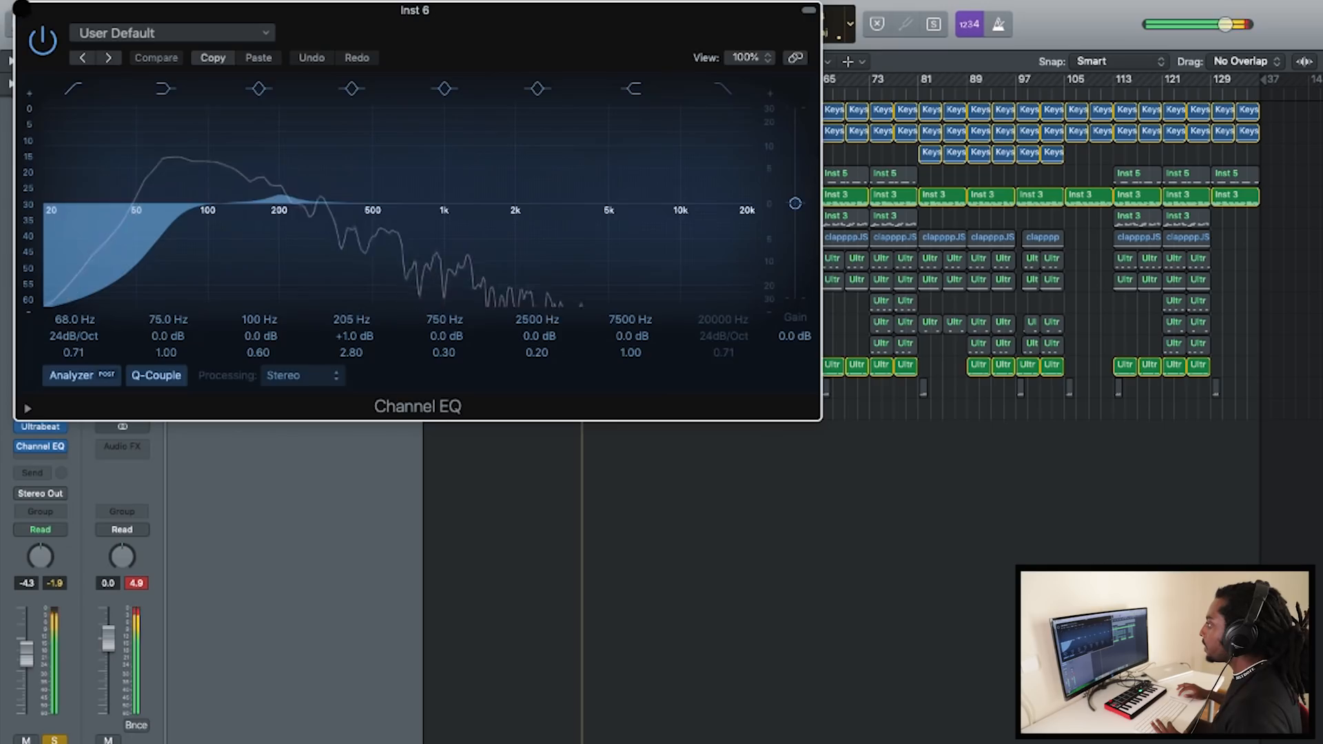
left_click(24, 10)
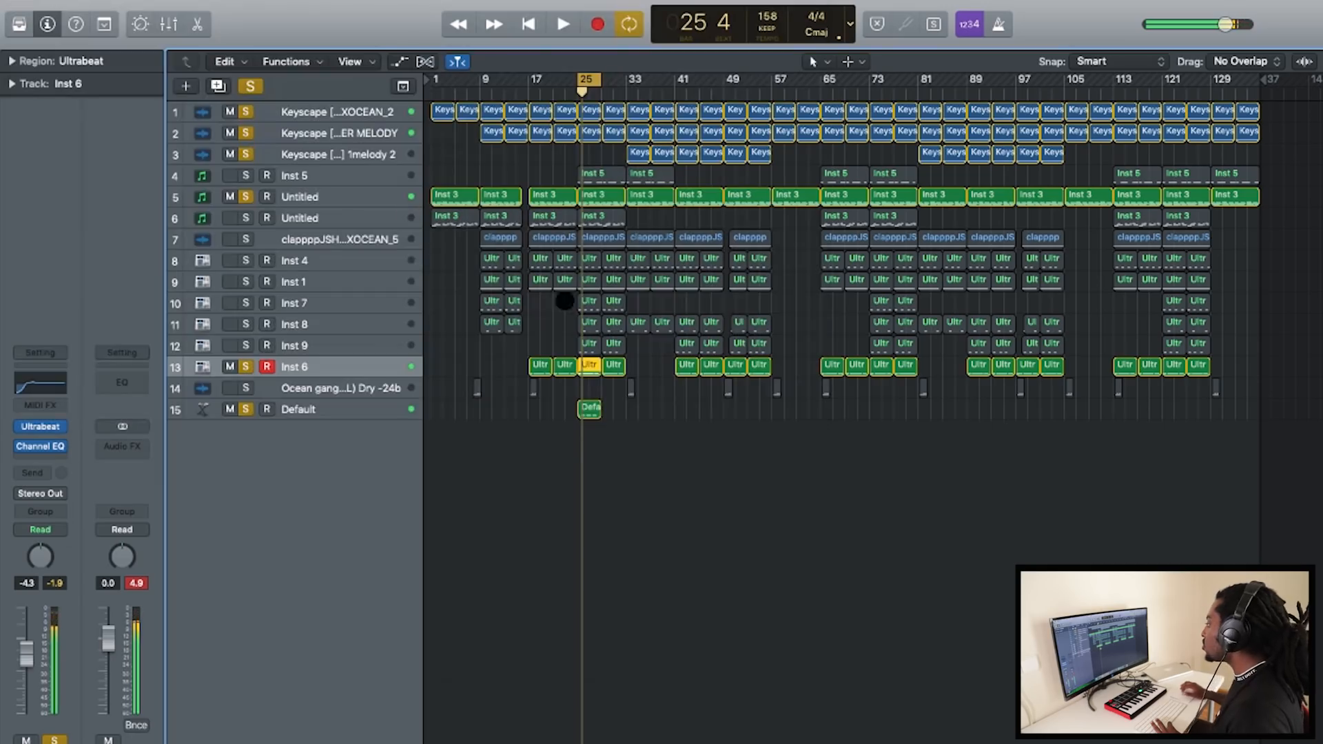
Add a Channel EQ to the Default track with a -1.5 dB cut at 205 Hz and a Q of 0.48
left_click(407, 405)
left_click(48, 381)
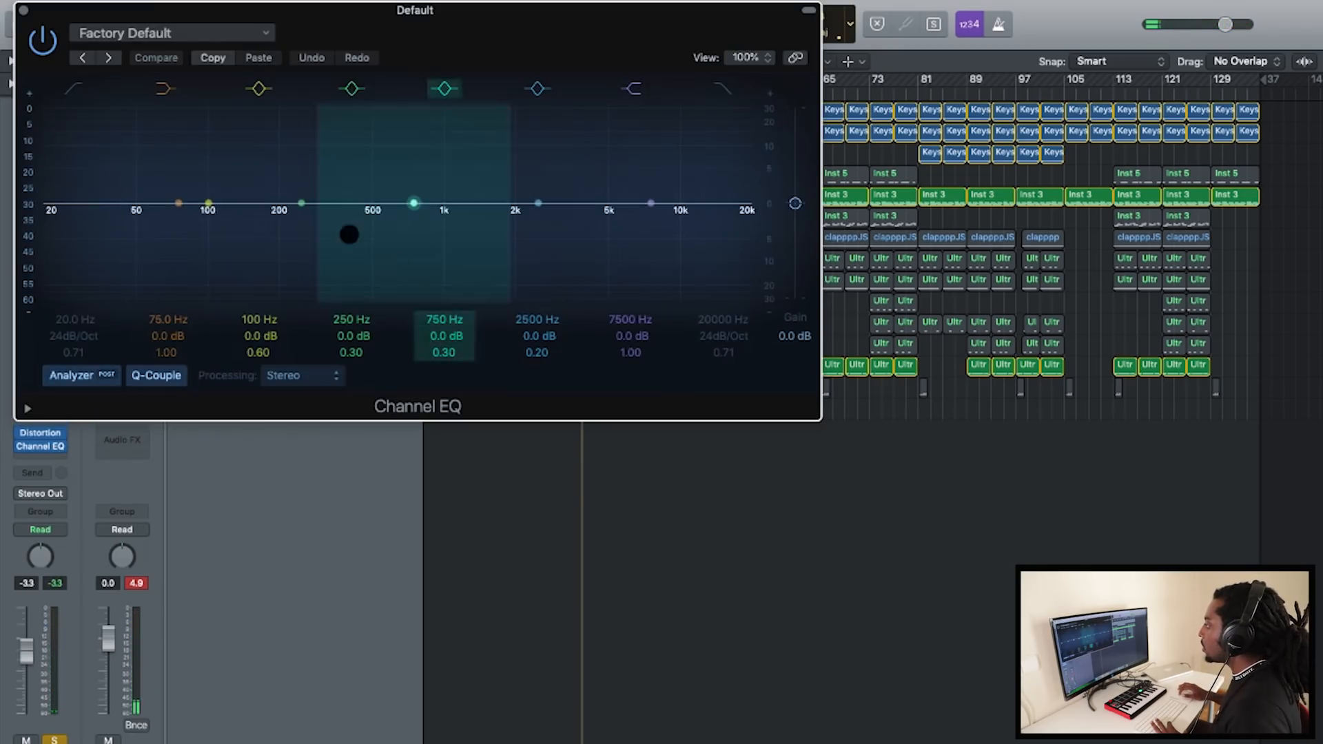
left_click_drag(298, 198, 277, 207)
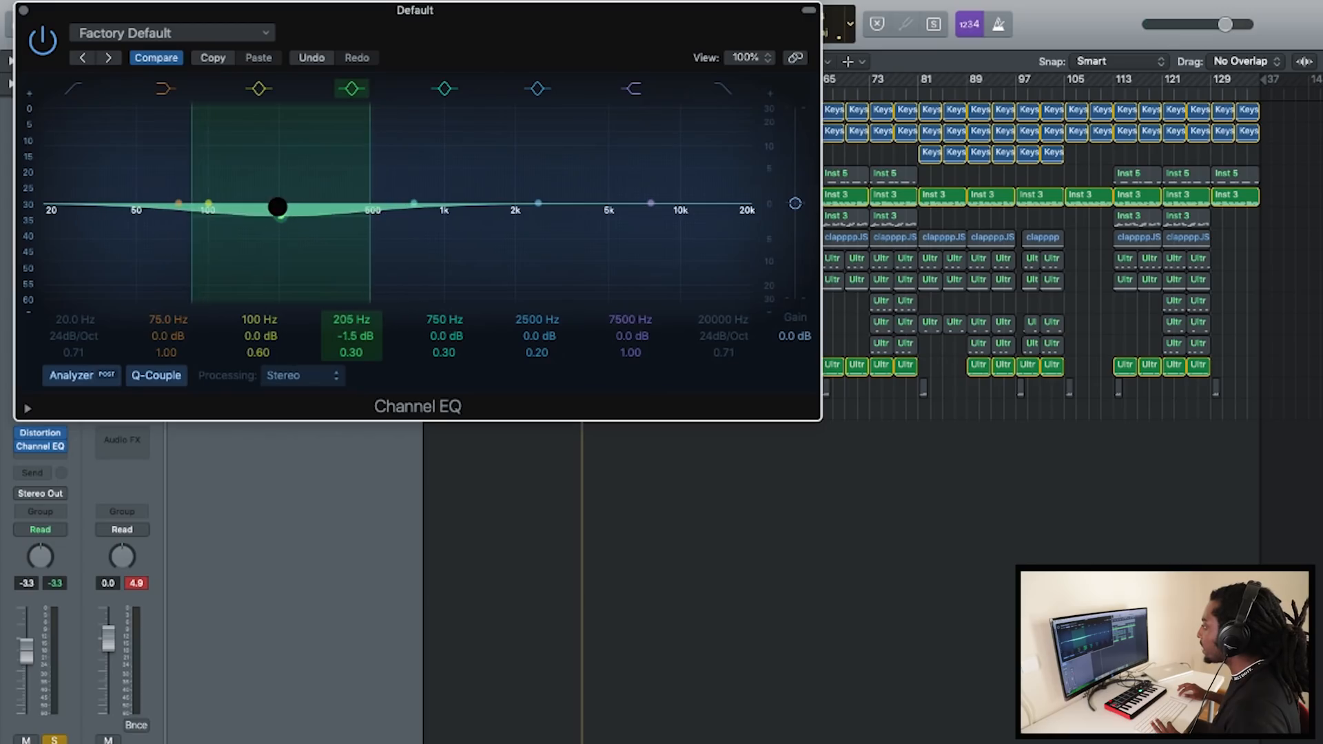
left_click_drag(352, 351, 351, 335)
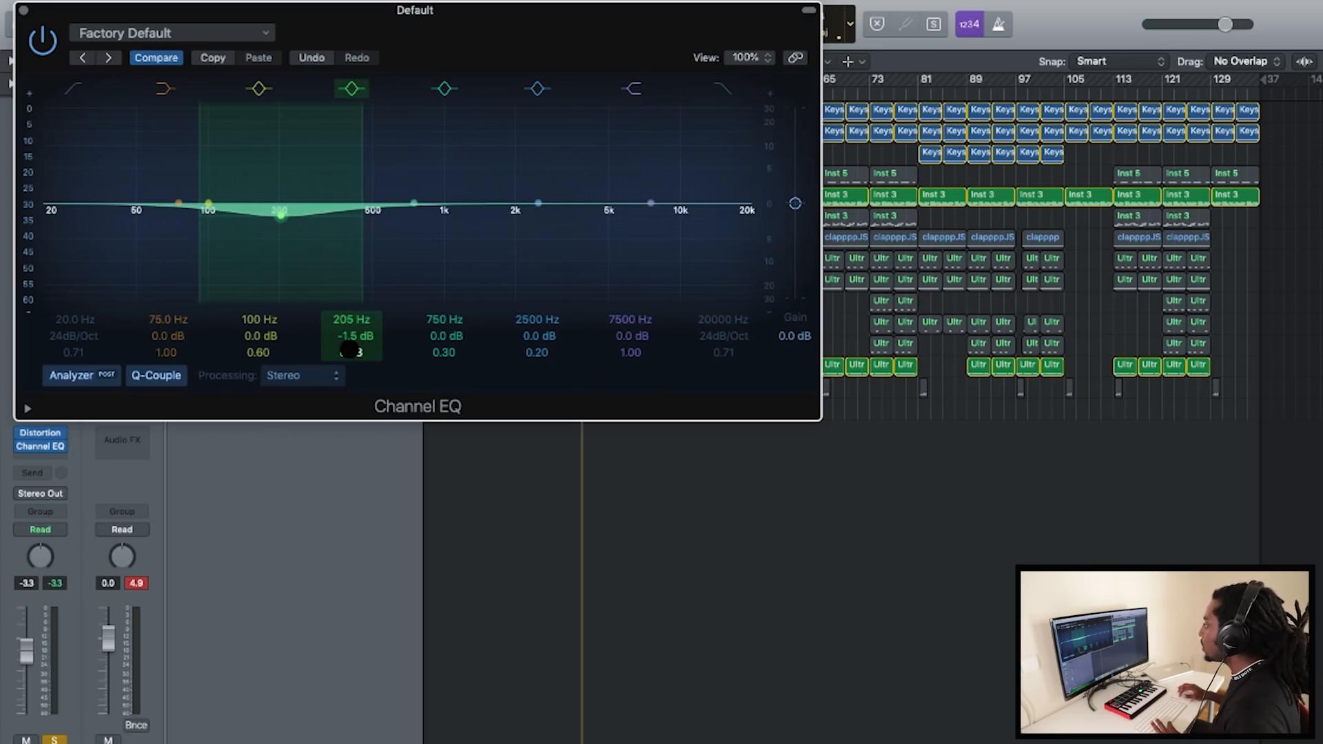
Enable the high-cut filter in the Default track's Channel EQ and lower its frequency to about 850 Hz
left_click(748, 90)
key("space")
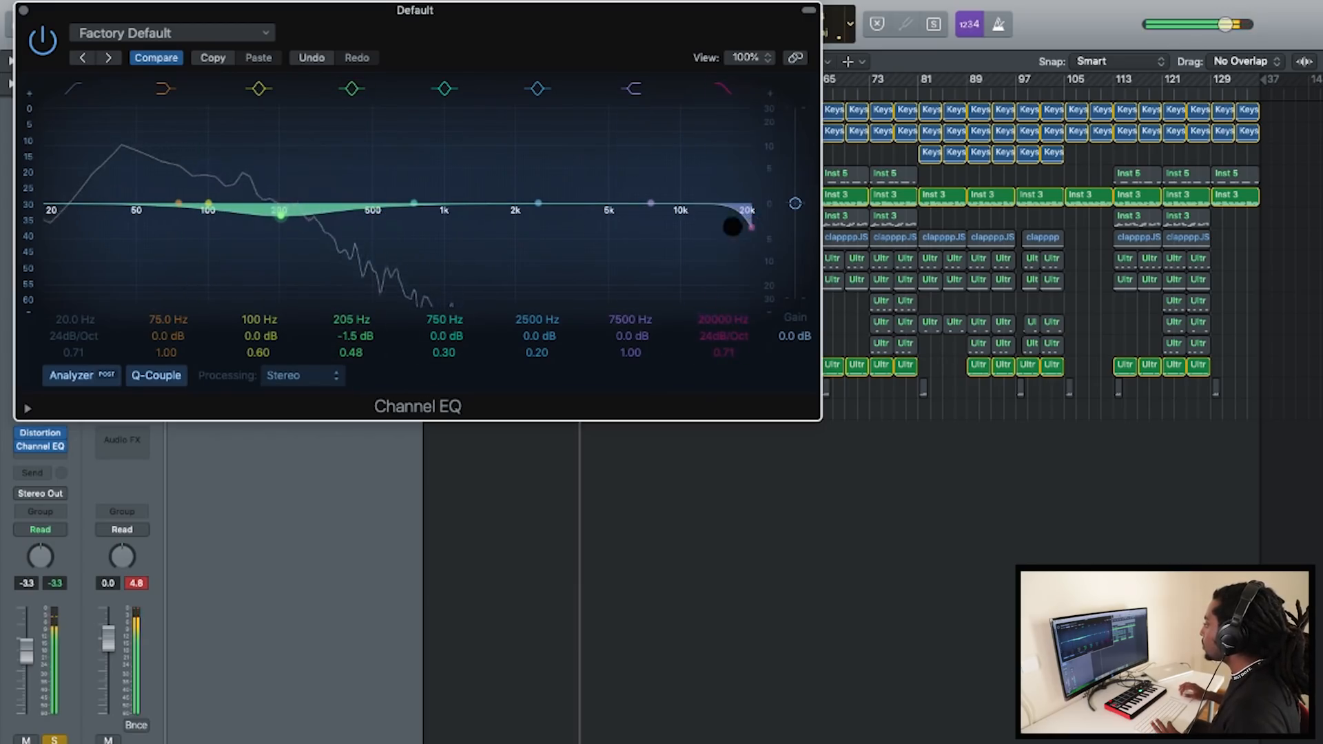
left_click_drag(748, 225, 434, 224)
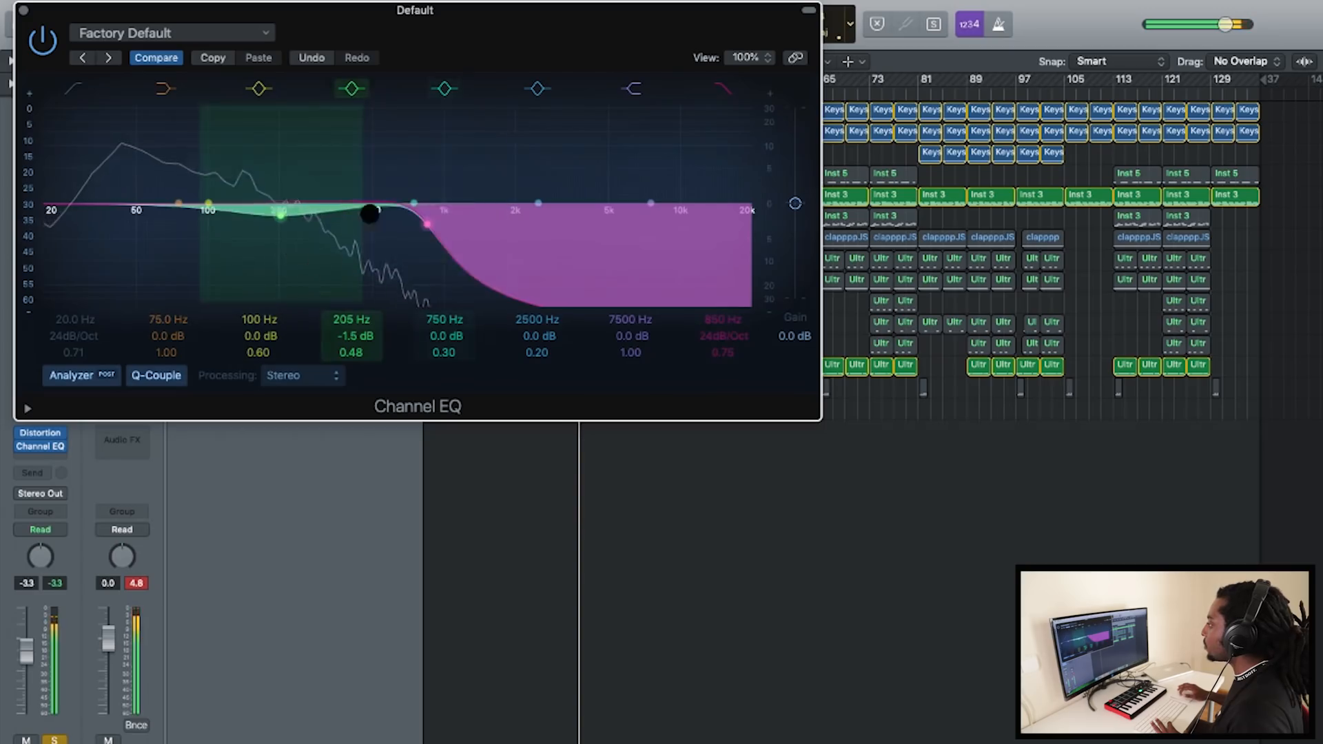
left_click(23, 9)
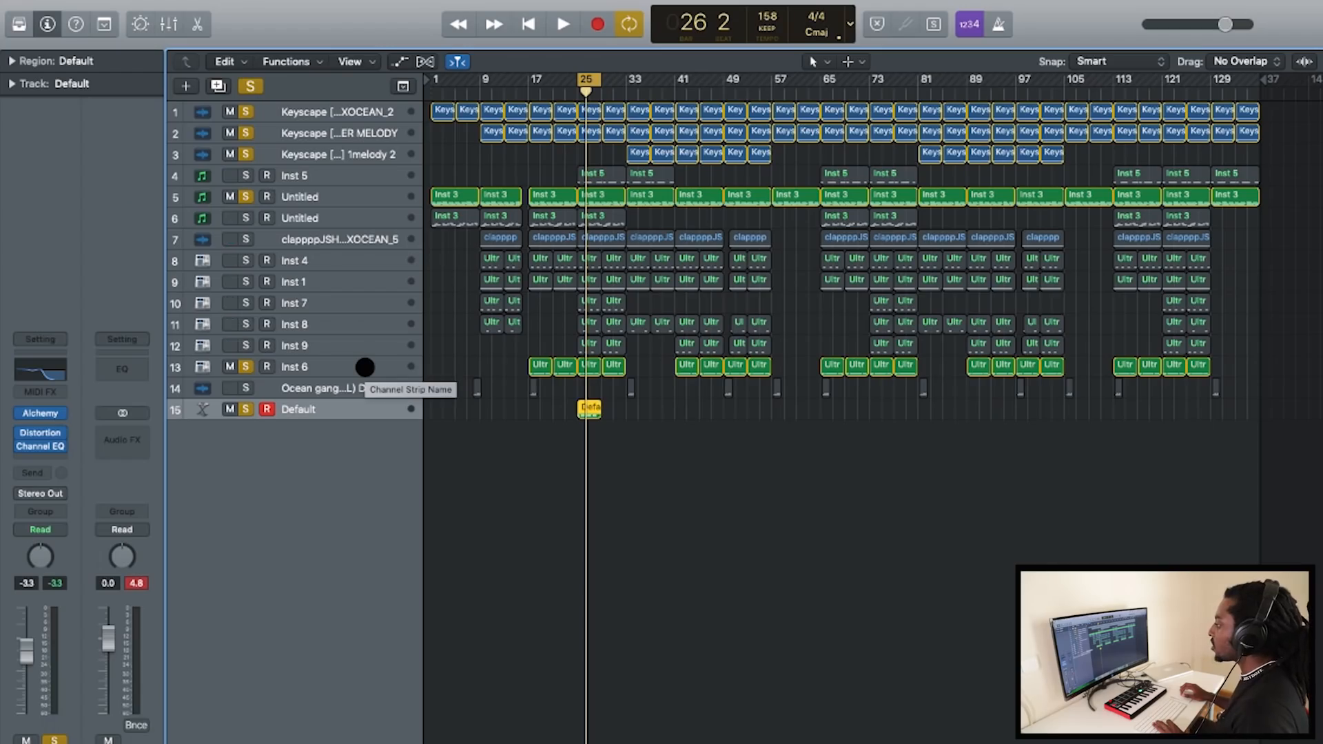
Send the Inst 6 track to Bus 3 with a raised send level and set the bus channel to No Output
left_click(365, 367)
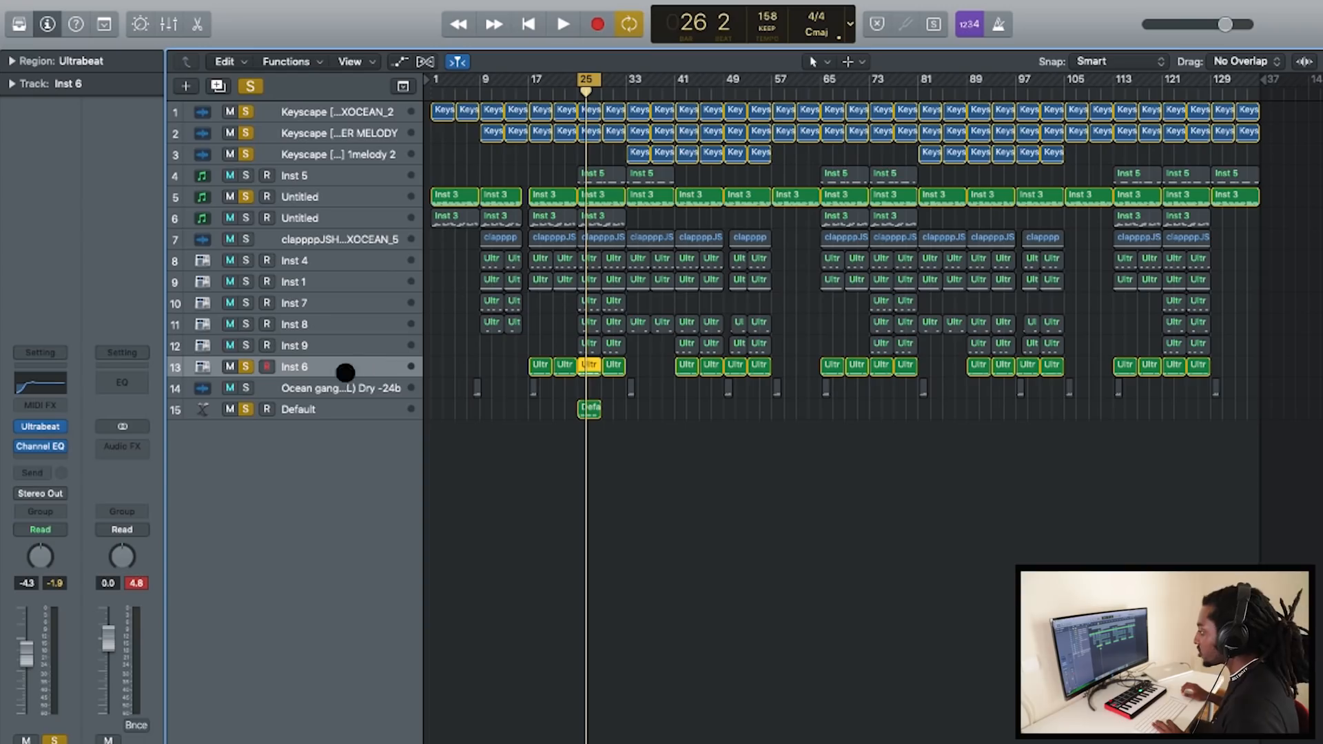
left_click(46, 475)
mouse_move(61, 542)
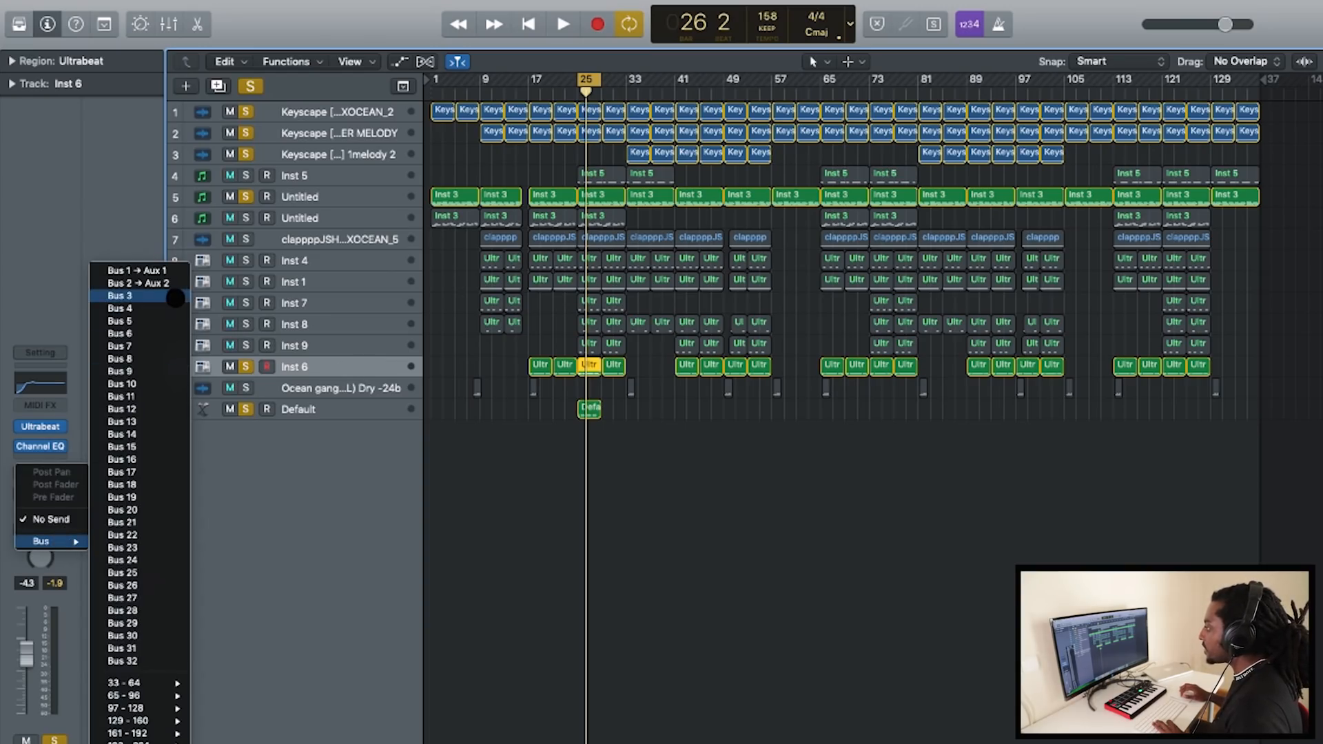
left_click(137, 297)
left_click(132, 490)
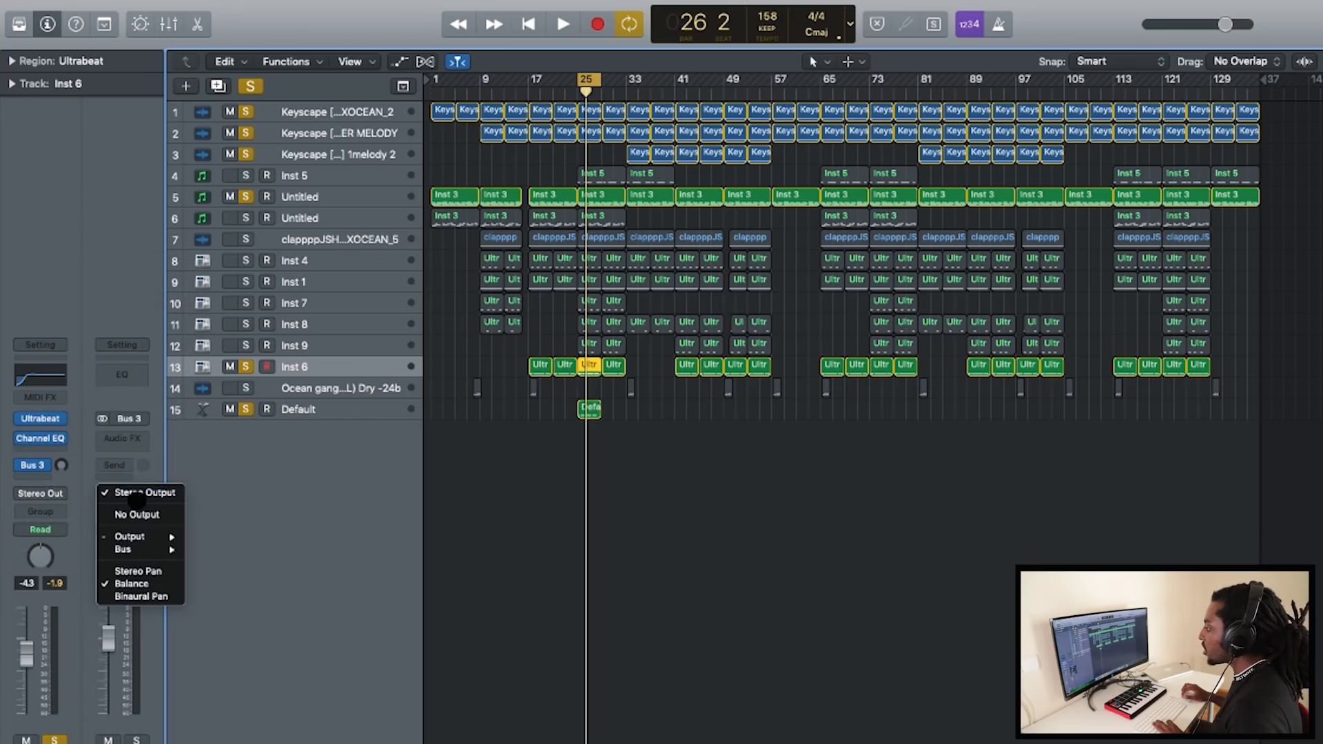
left_click(146, 515)
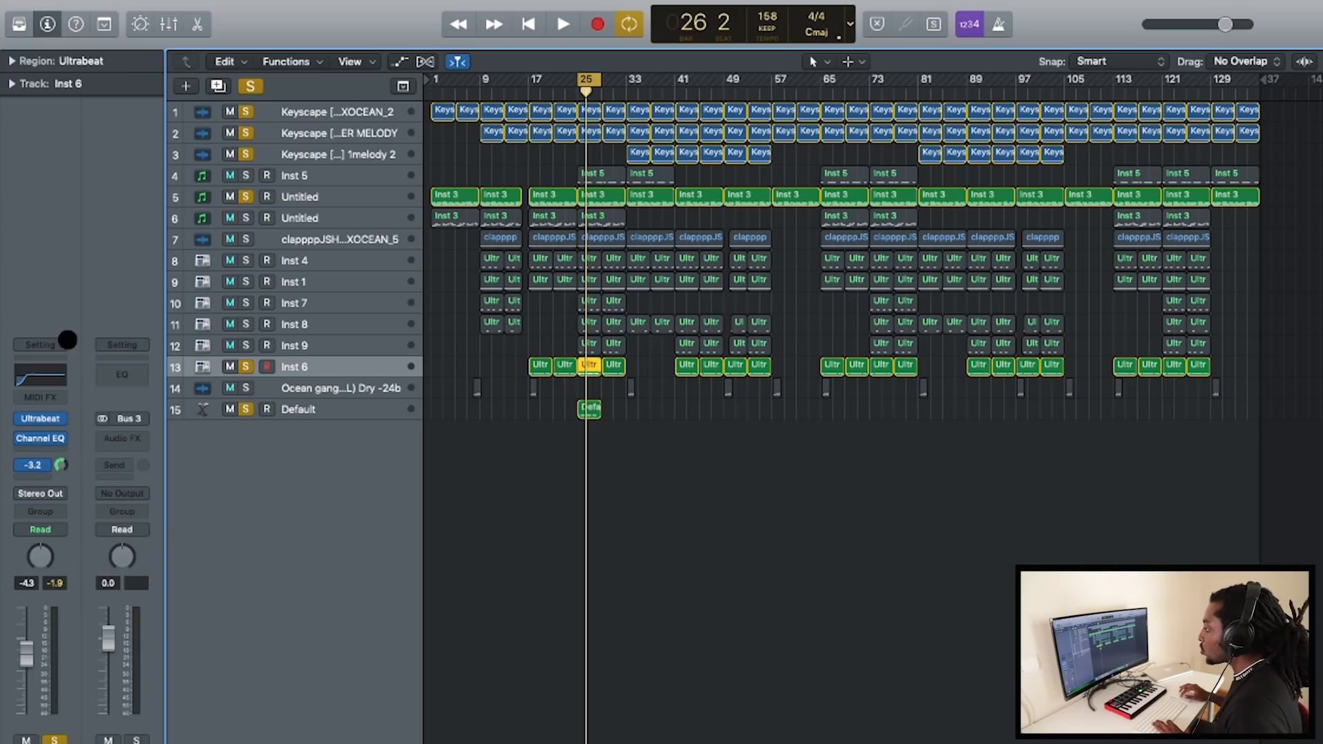
Insert a Compressor on the Default track, side-chain it to Bus 3 and adjust its ratio during playback
left_click(590, 410)
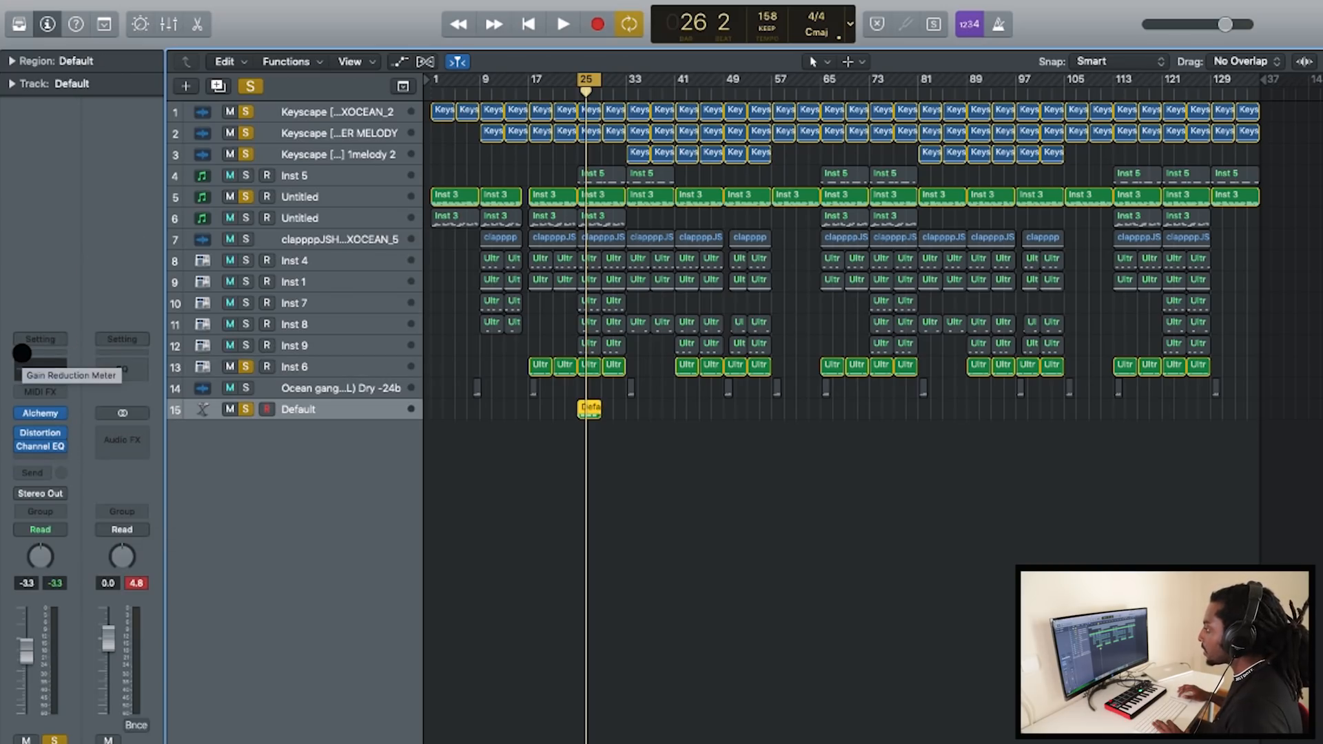
left_click(22, 352)
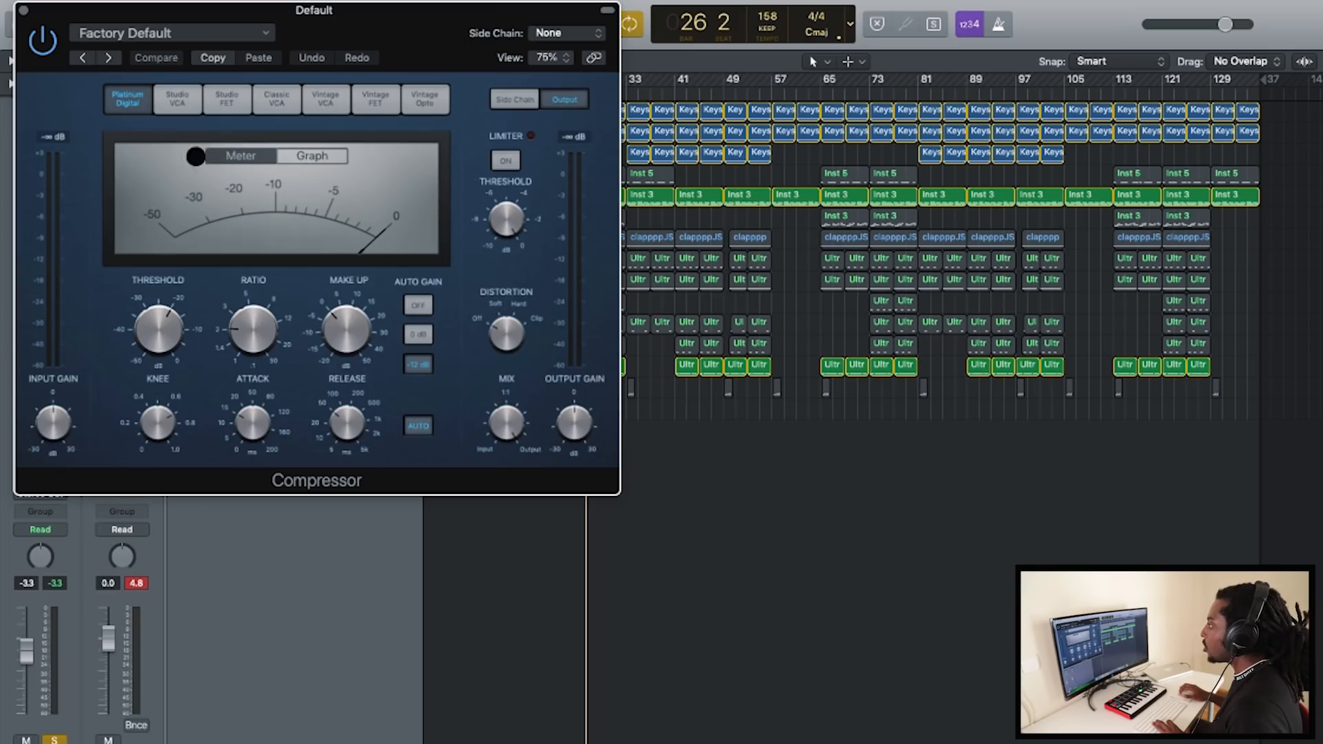
left_click(554, 32)
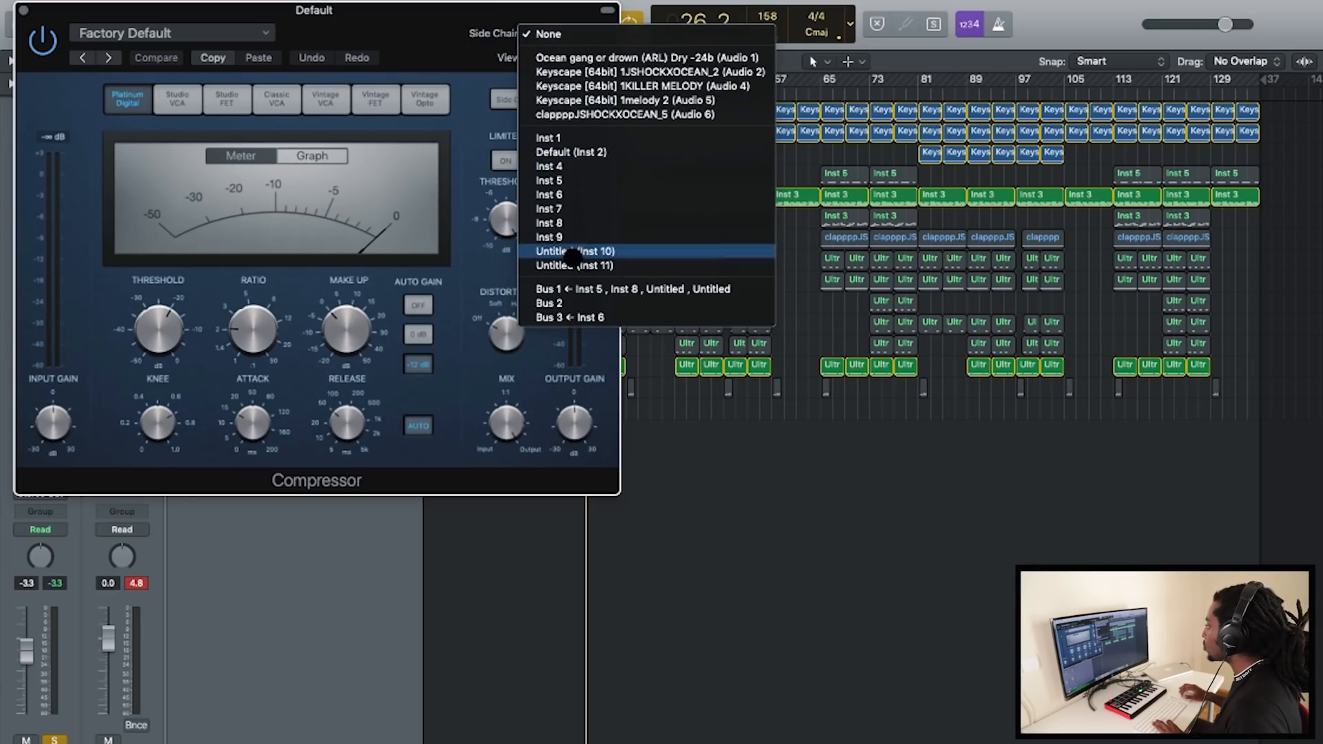
left_click(563, 315)
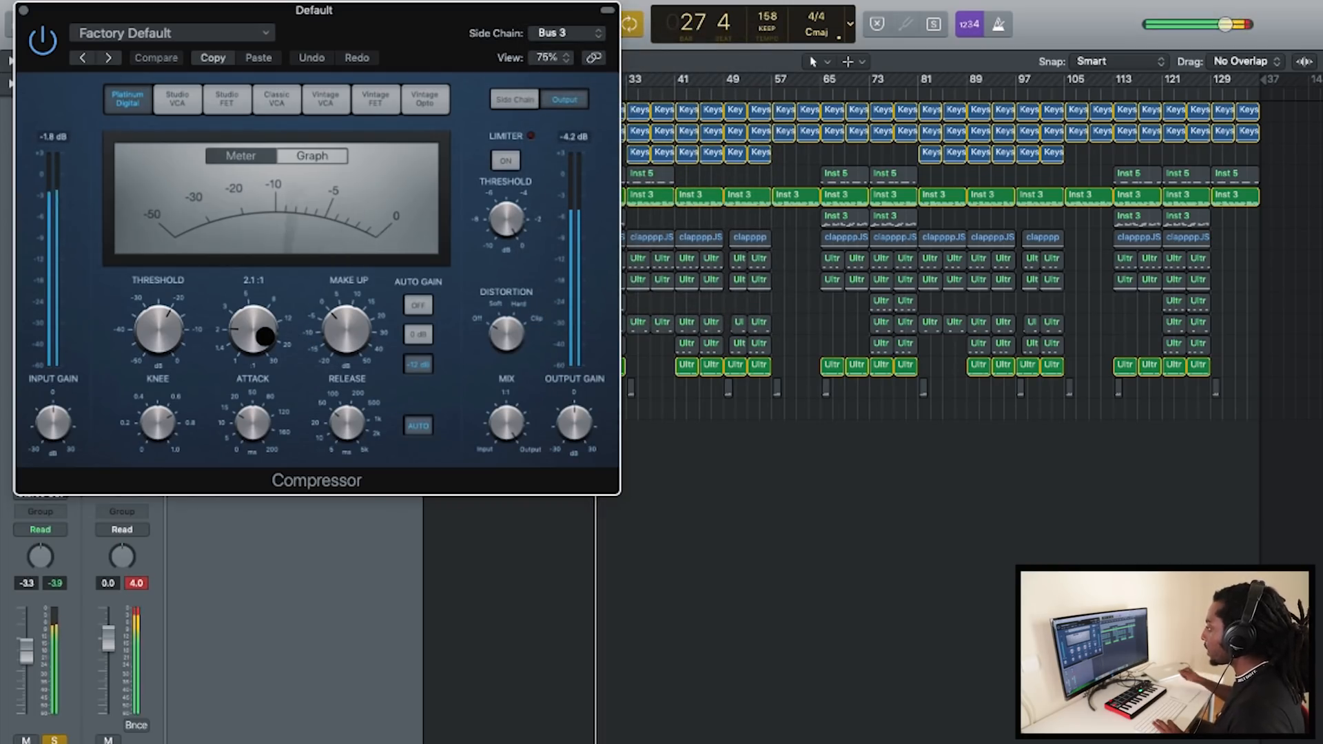
left_click_drag(264, 336, 236, 313)
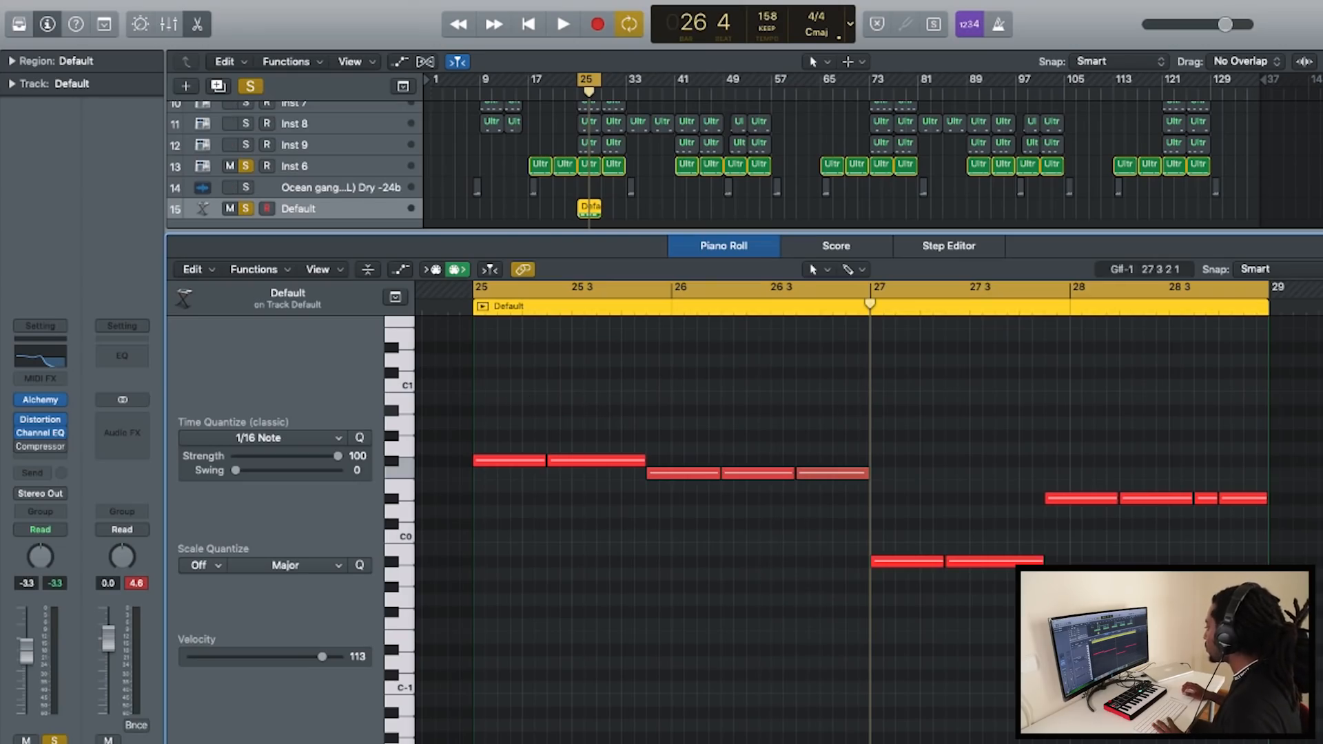
left_click(825, 273)
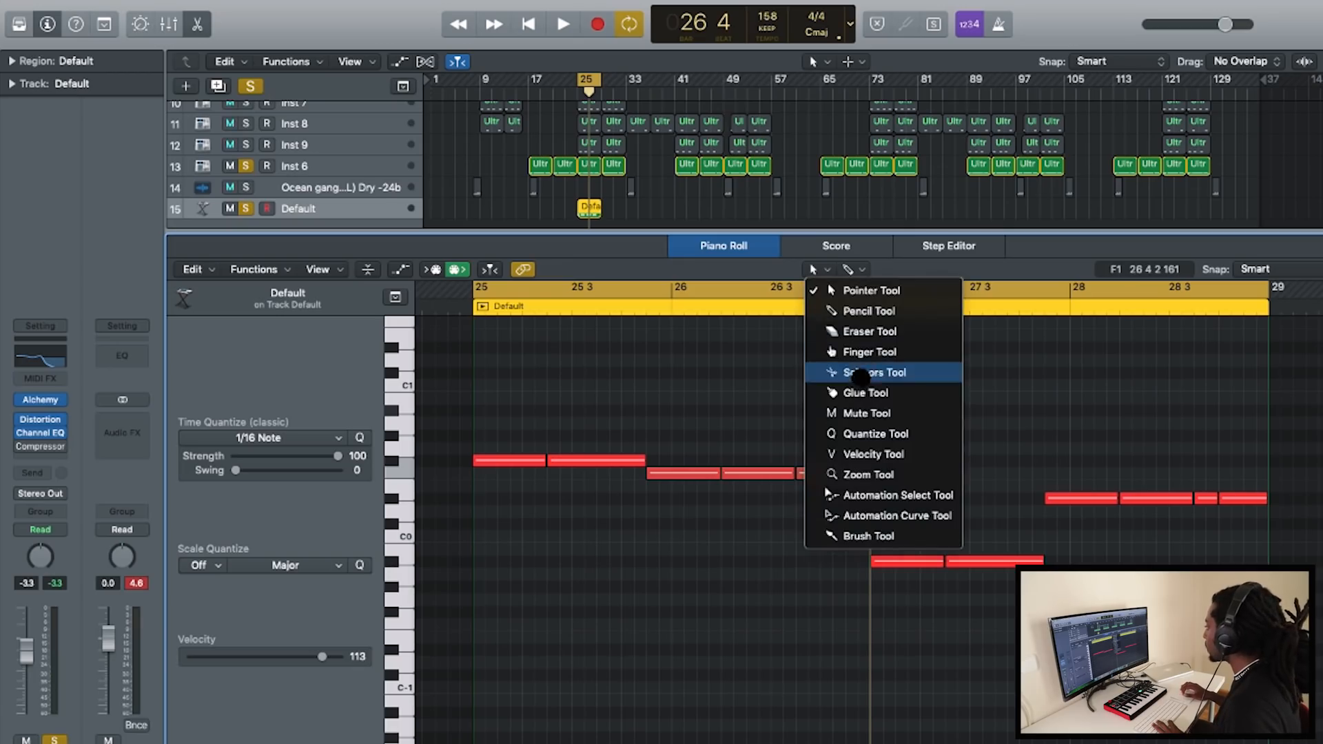
left_click(848, 377)
key("space")
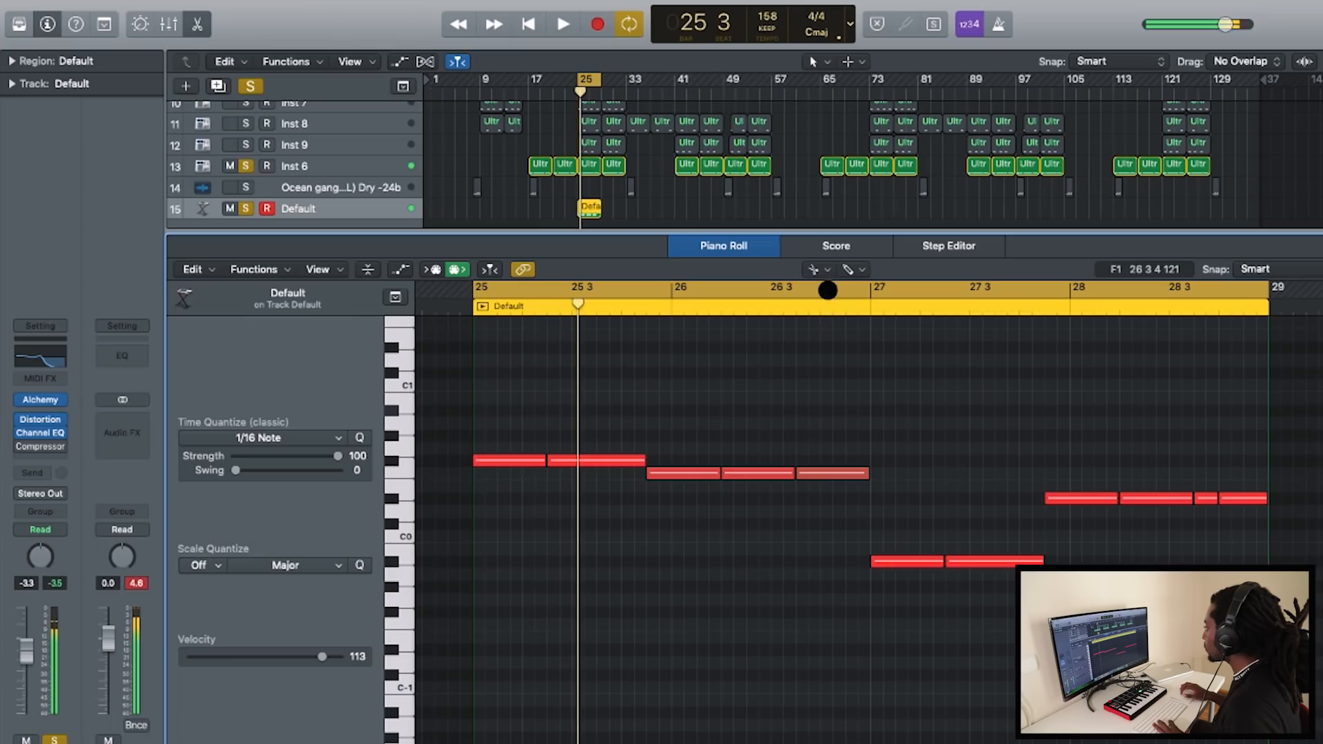
key("space")
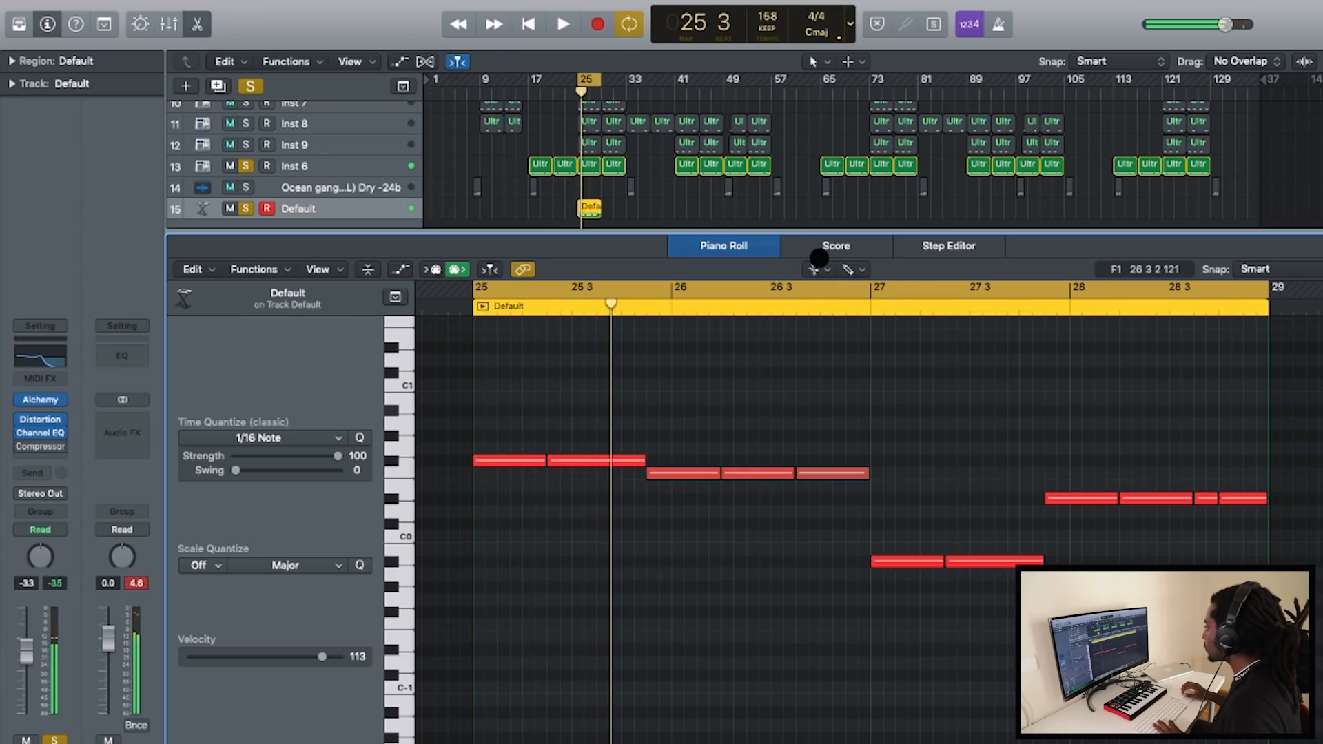
left_click(815, 269)
left_click(835, 283)
Shorten the second bass note to end at 25 4 1 1, extend the third note's start back to that point, and audition the change
left_click_drag(644, 460, 620, 474)
key("space")
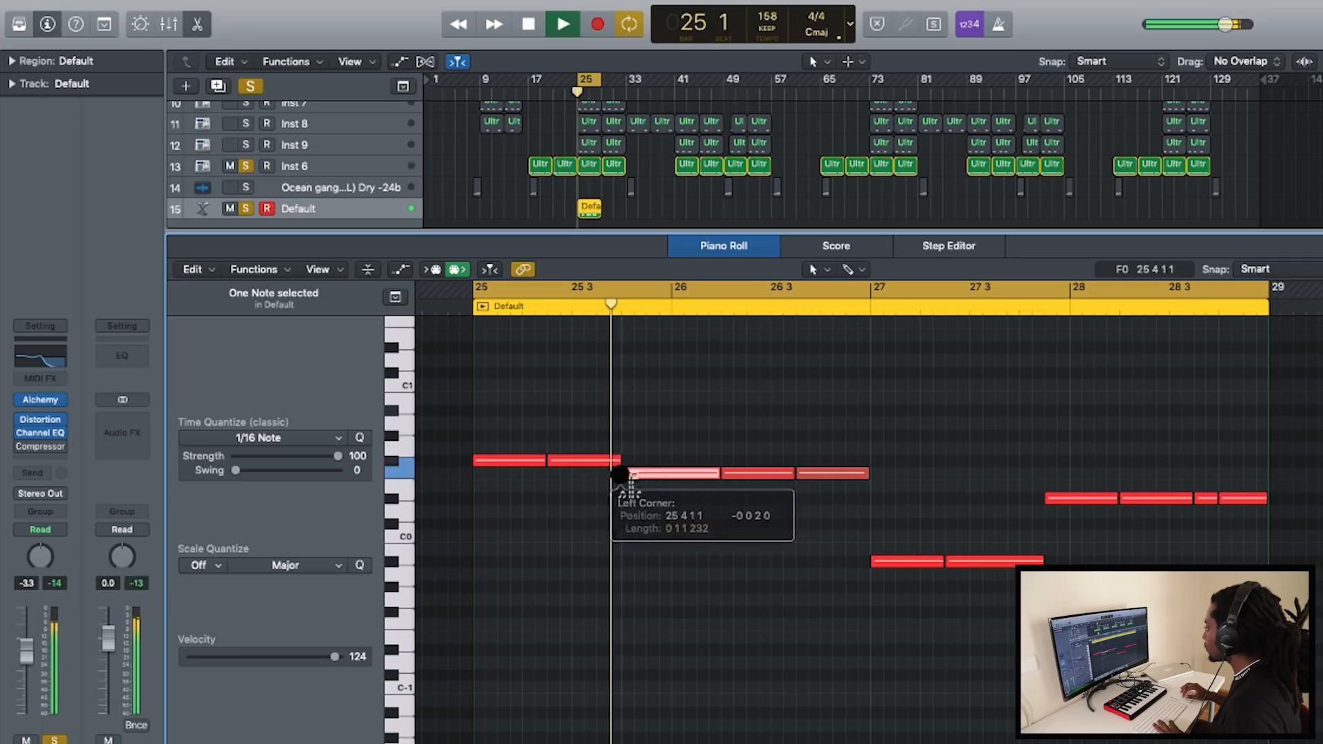
left_click(680, 510)
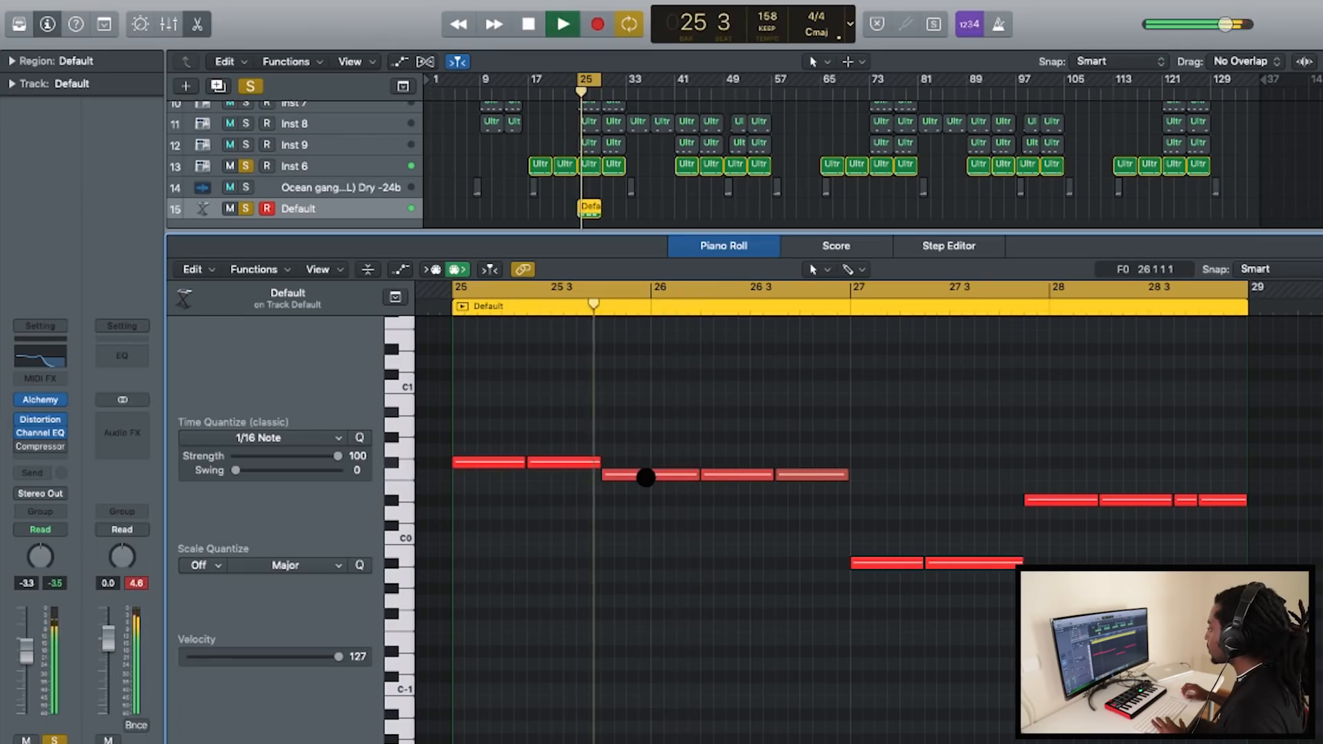
key("space")
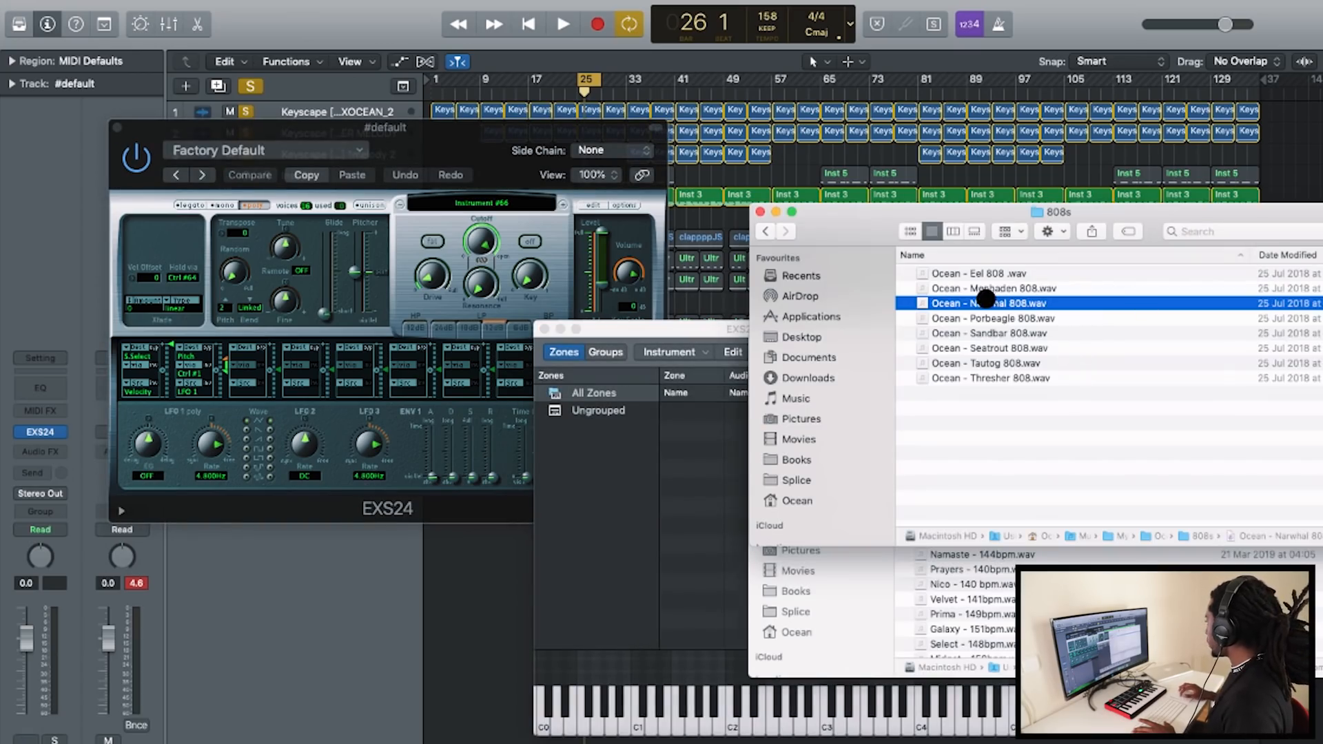
Move the Finder window aside and load an S-X_808PARADISE sample as a zone into the EXS24 Instrument Editor
left_click(972, 318)
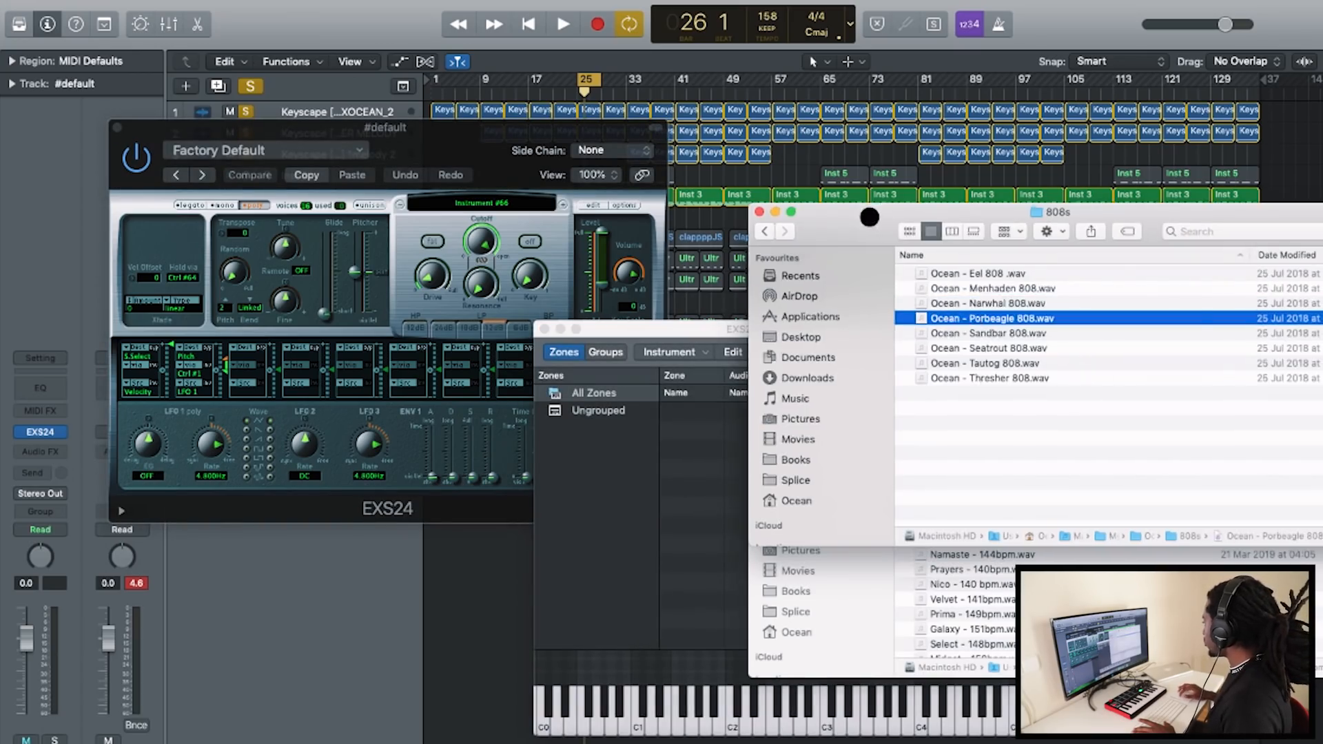
left_click_drag(869, 216, 1138, 218)
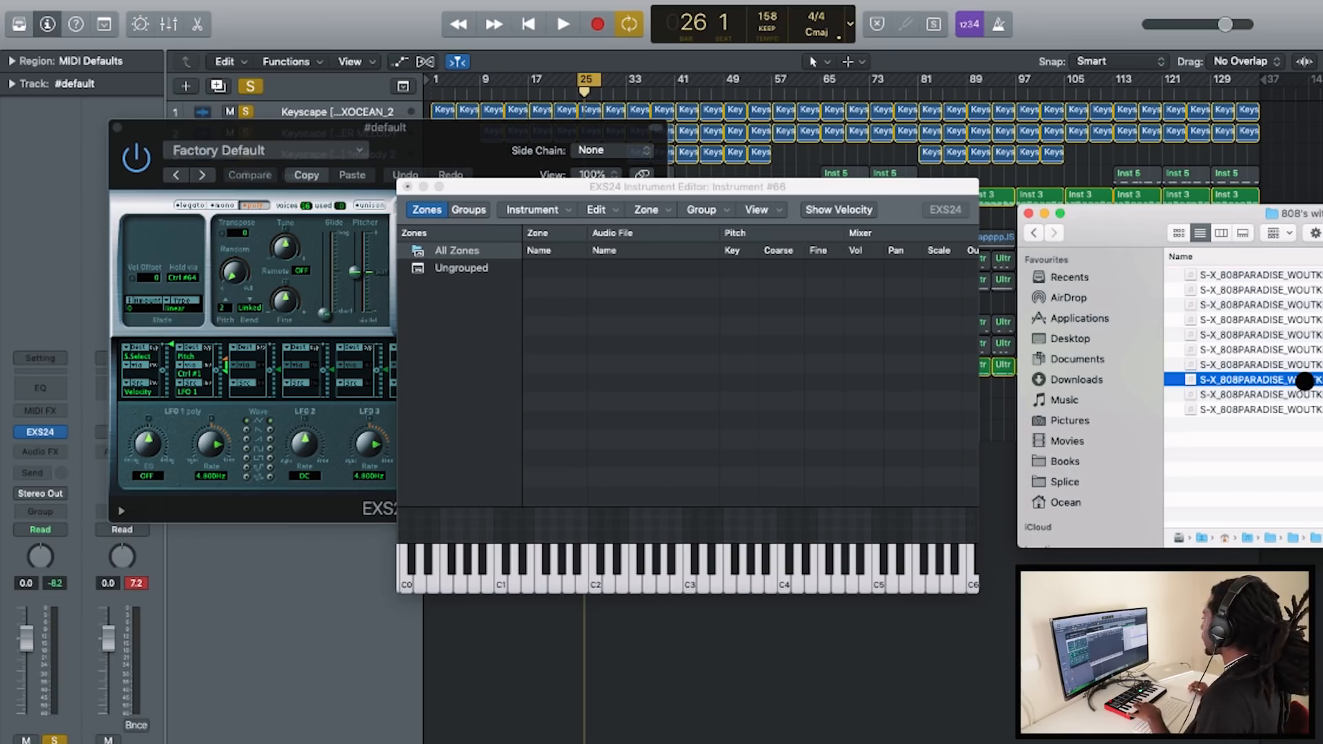
left_click_drag(1304, 380, 591, 304)
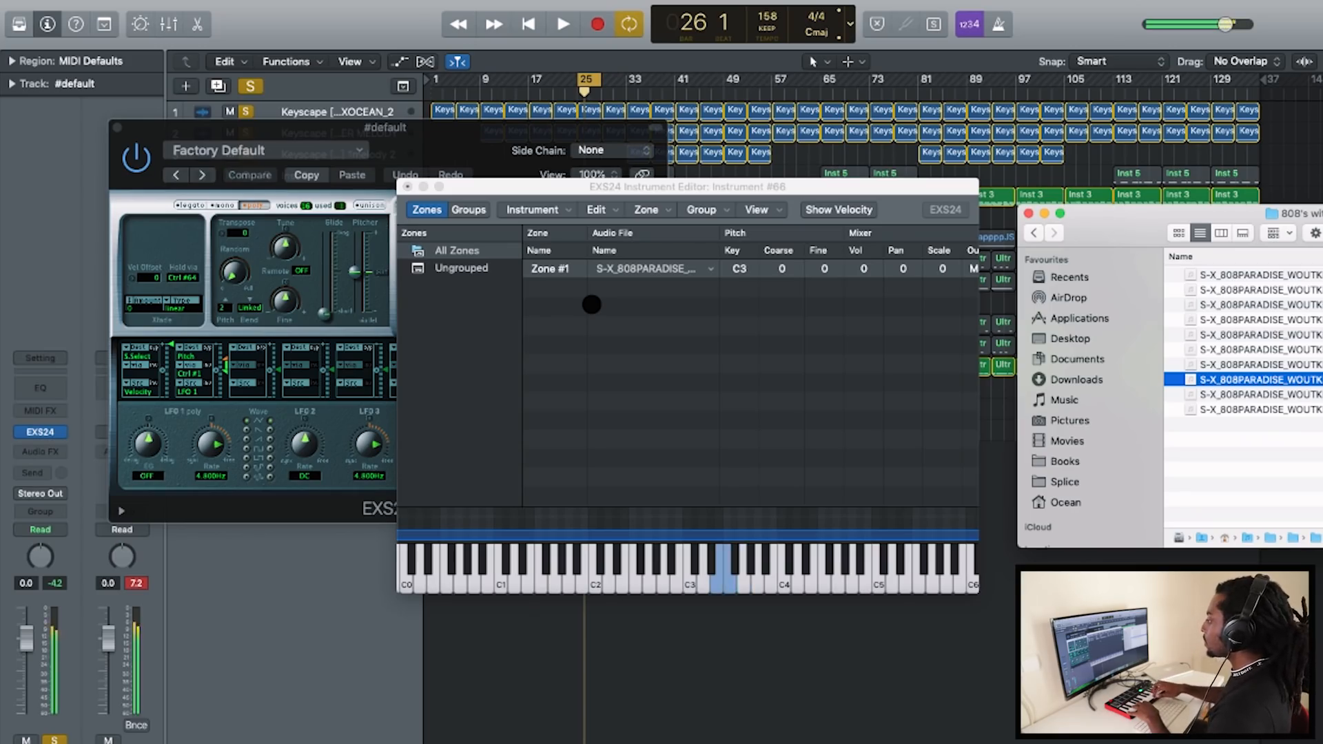
left_click(63, 432)
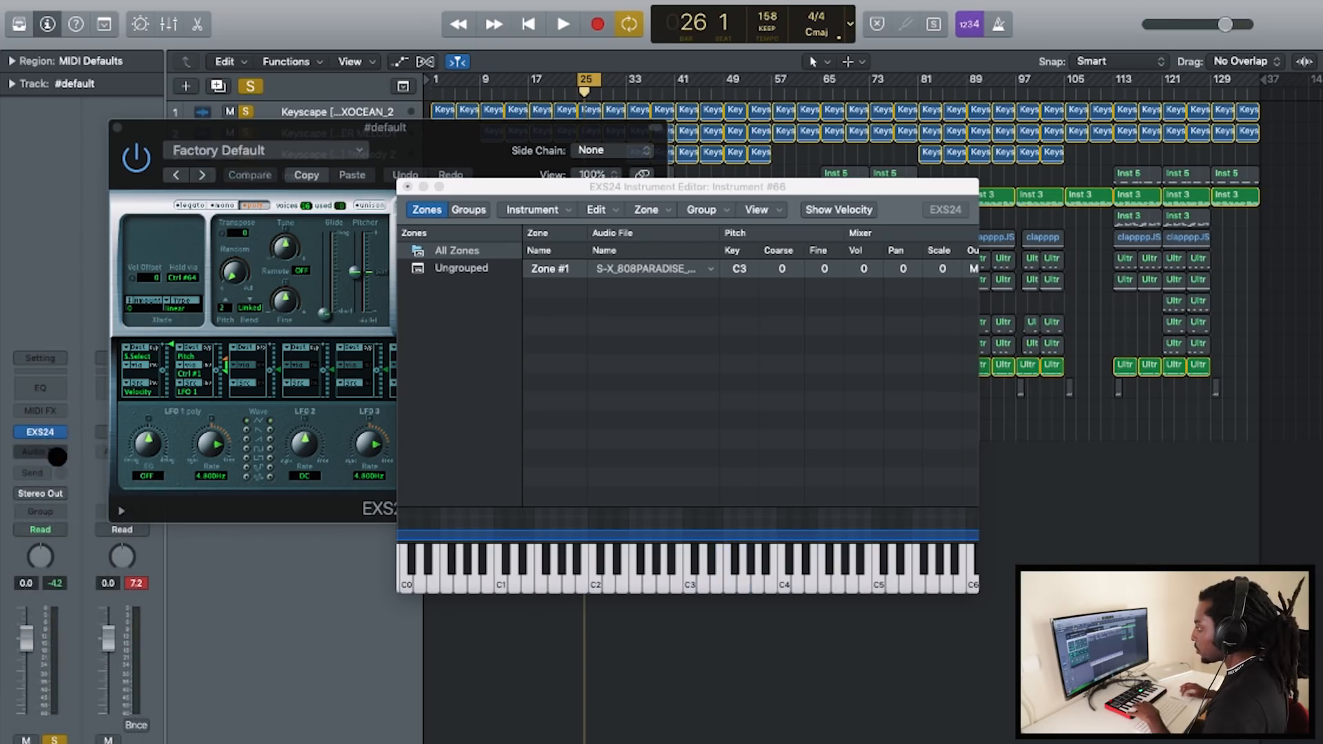
Insert a Tuner on the #default track, check the 808 sample's pitch while playing notes, and close the Tuner
left_click(57, 454)
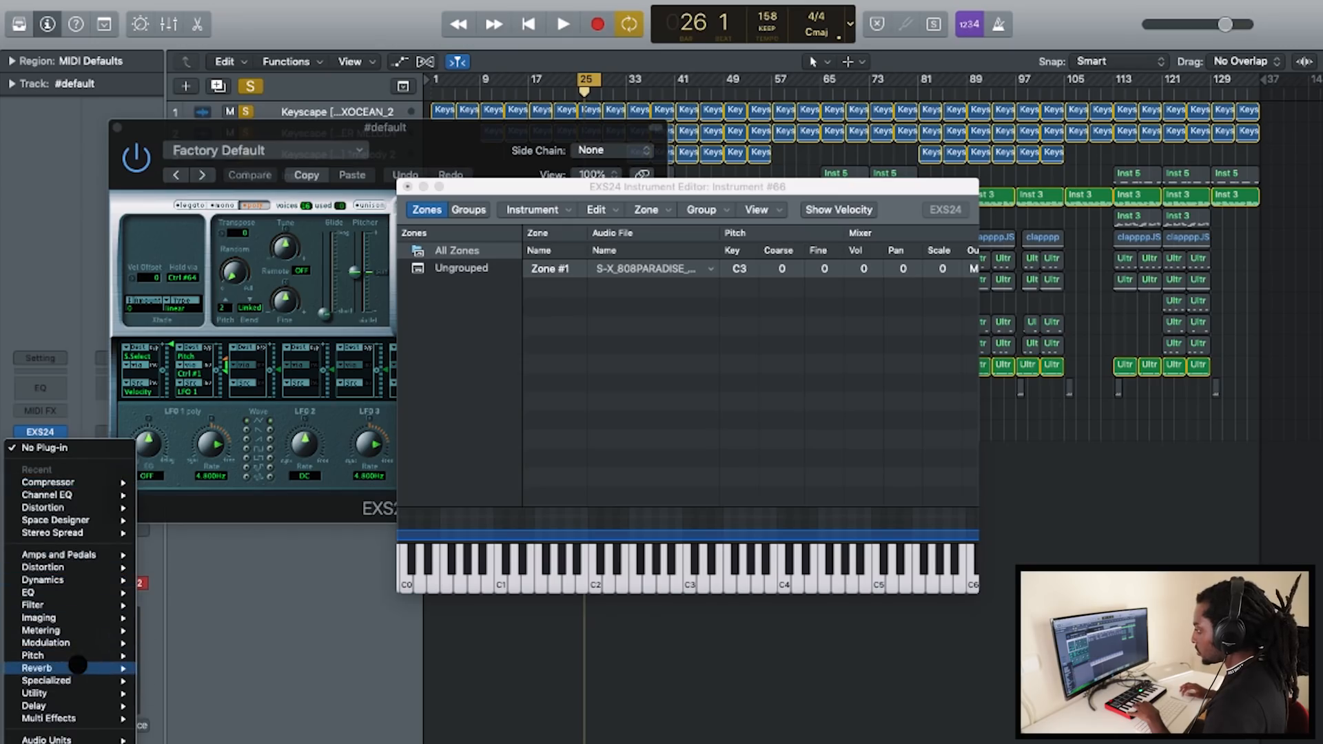
mouse_move(76, 630)
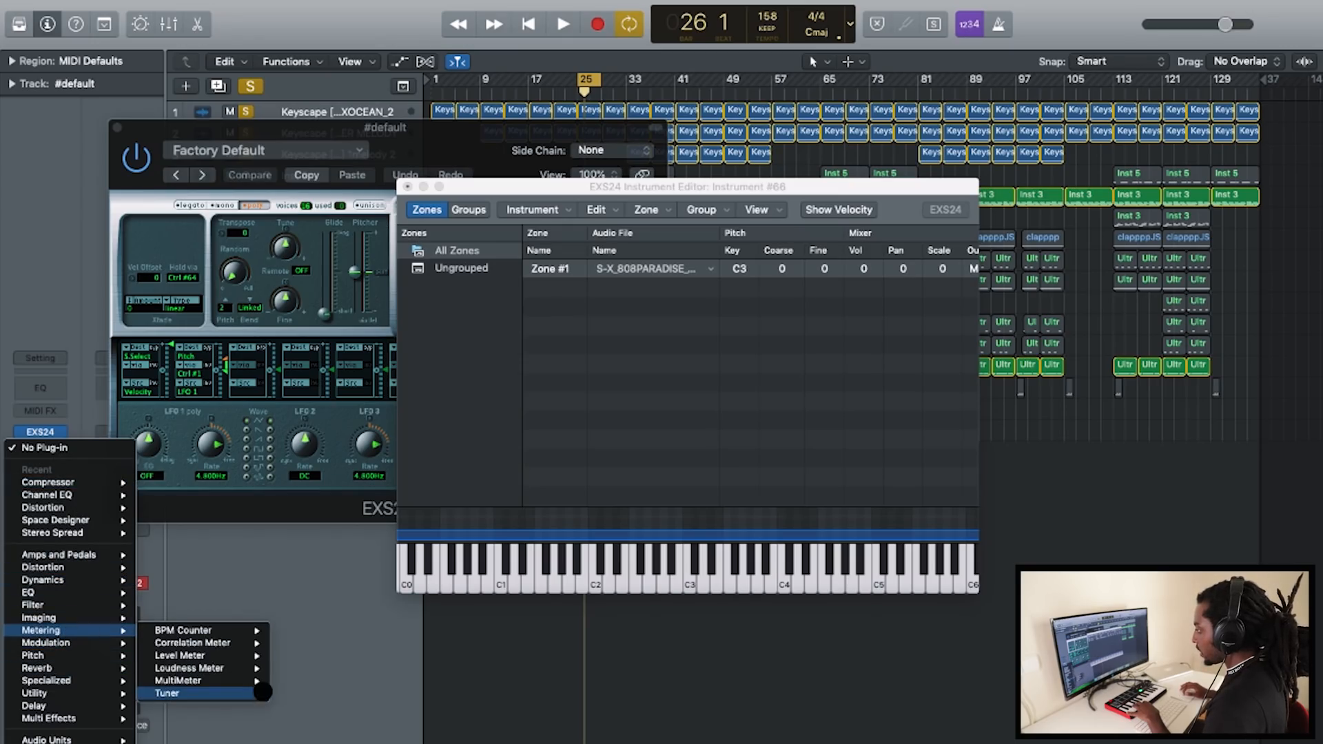
left_click(298, 692)
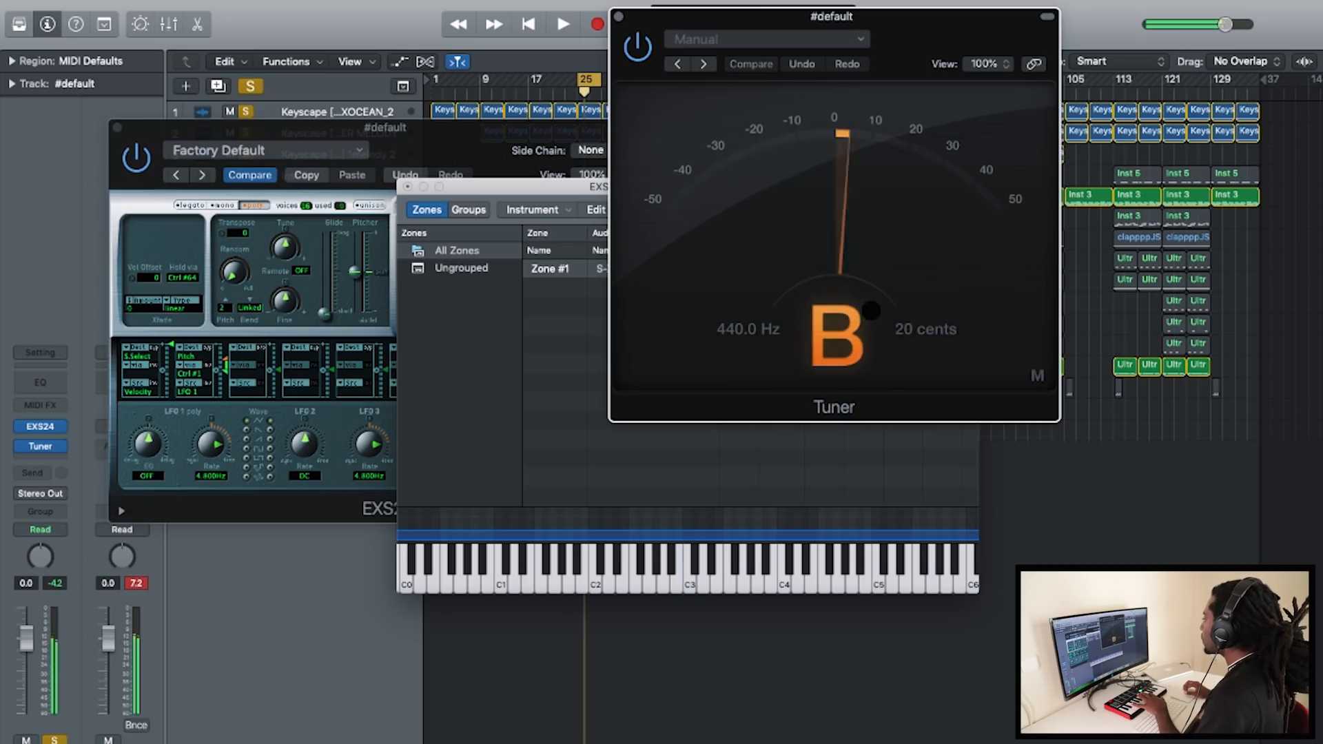
left_click(381, 119)
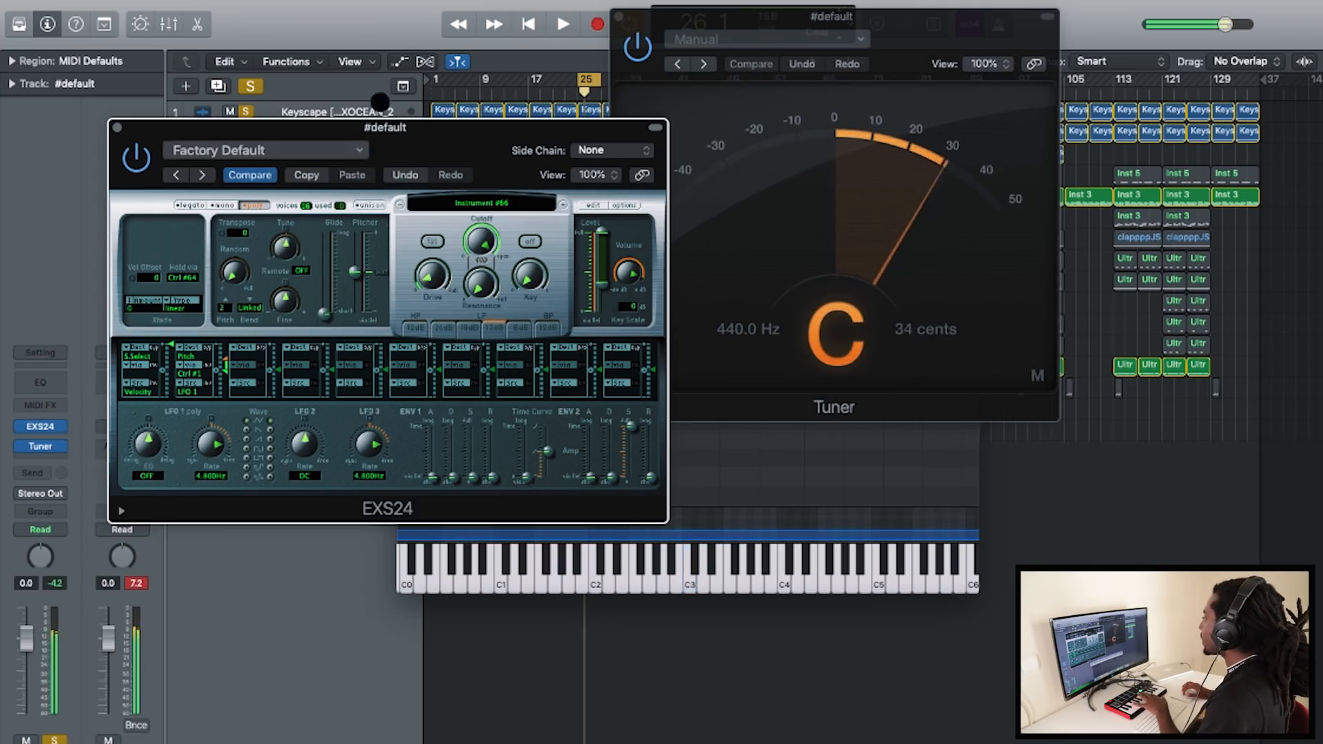
left_click(618, 18)
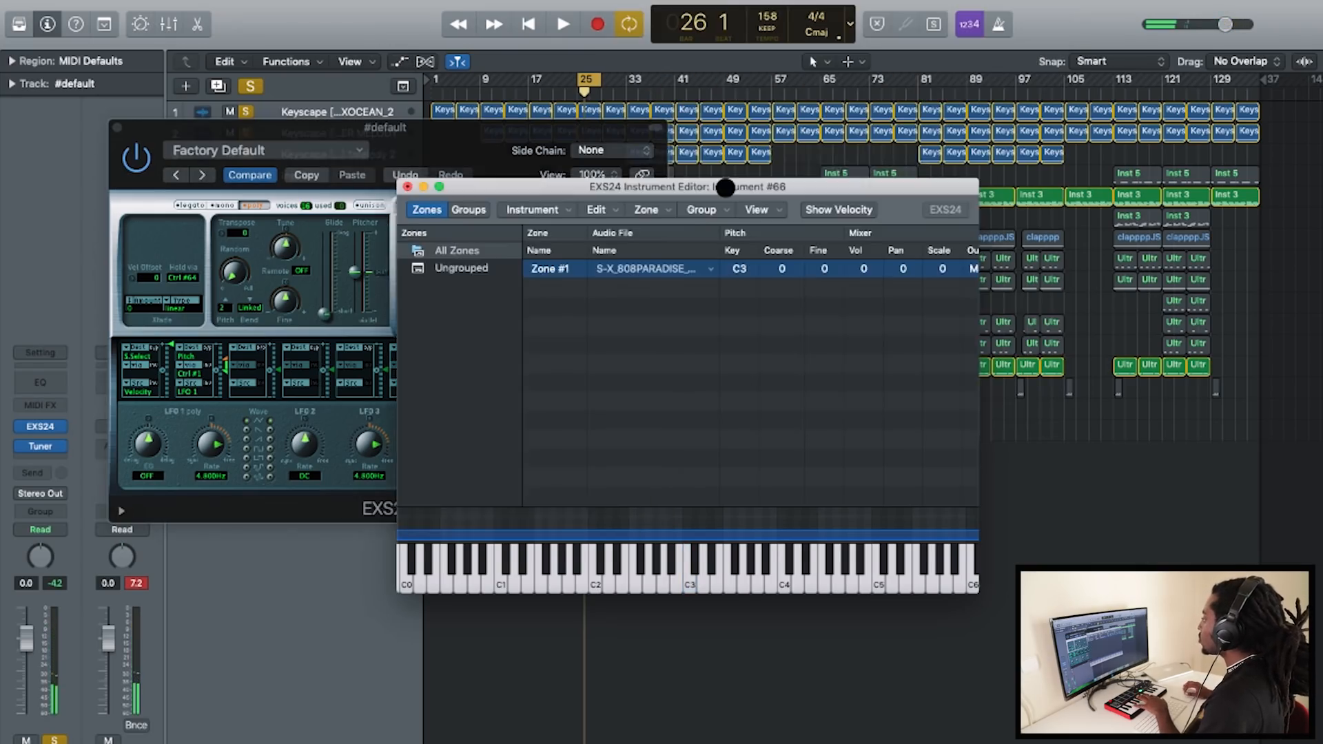
Close the EXS24 Instrument Editor and save the sampler instrument as 808 woutkick
left_click_drag(723, 186, 638, 159)
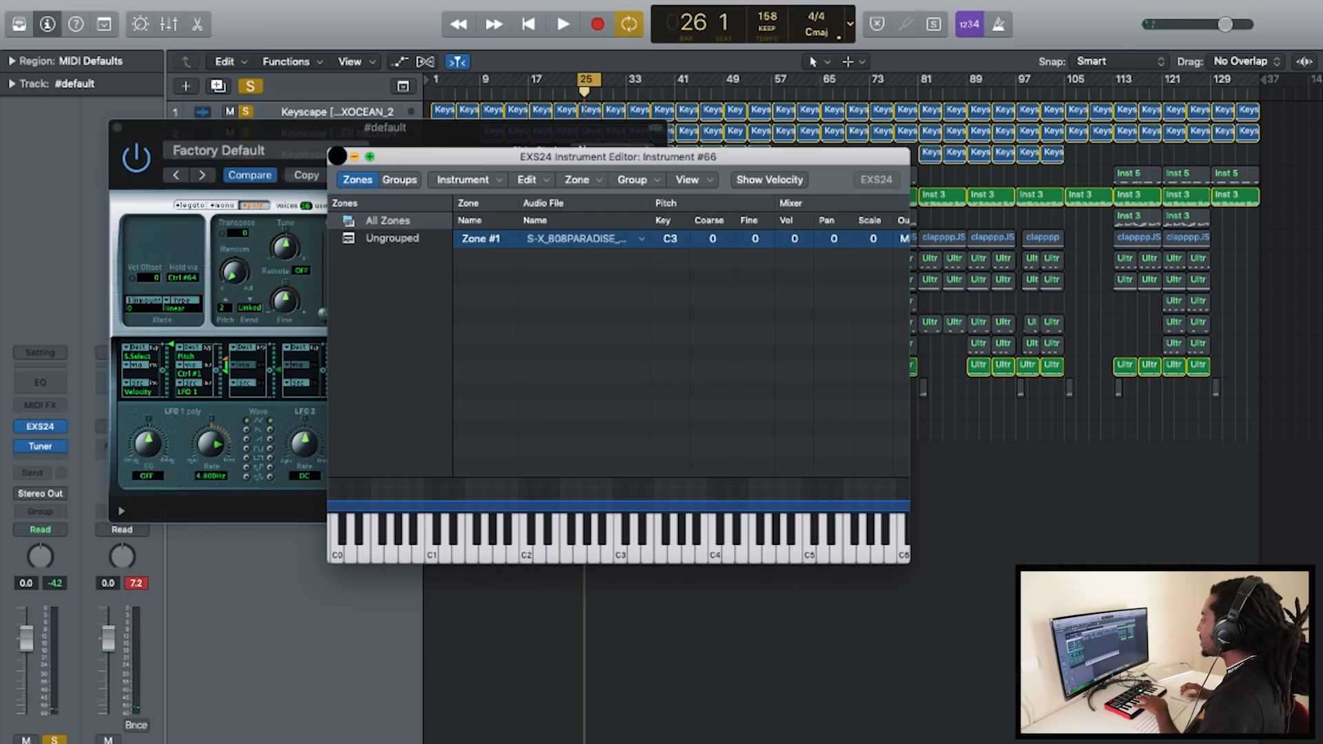
left_click(337, 155)
left_click(755, 246)
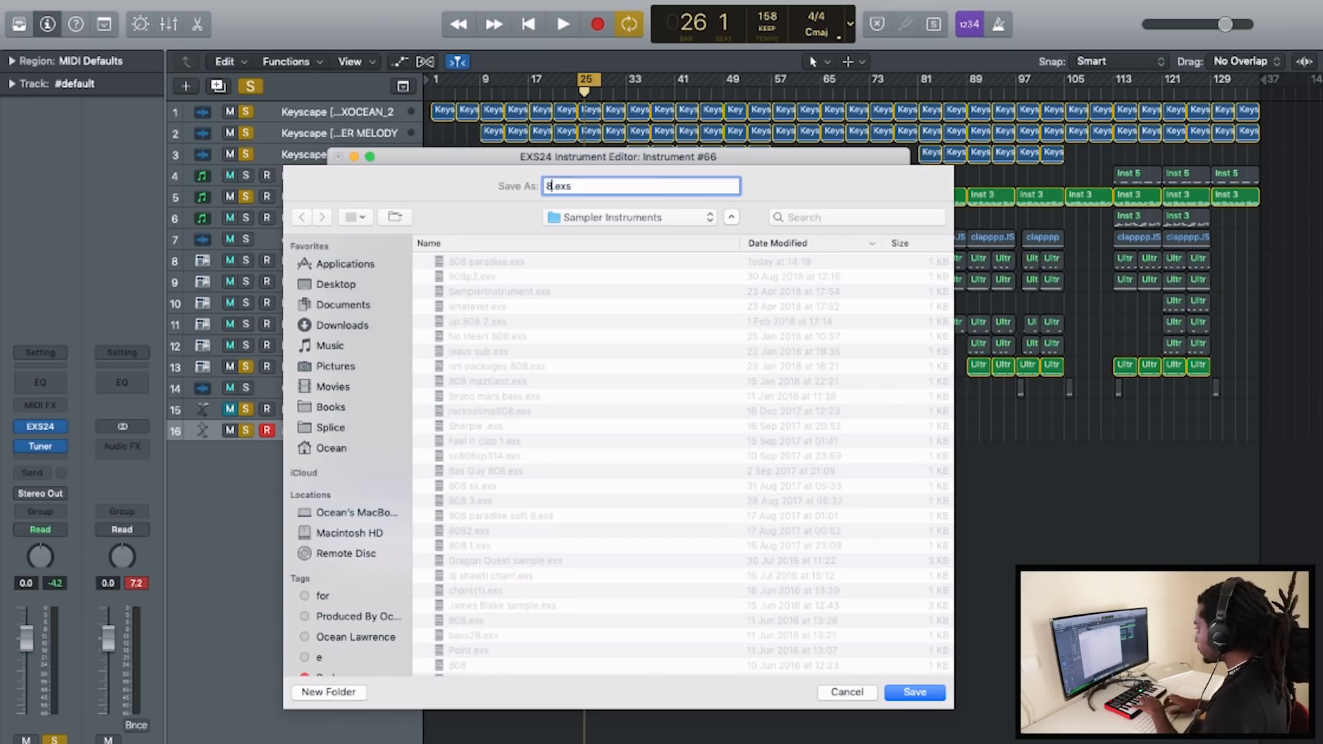
key("Return")
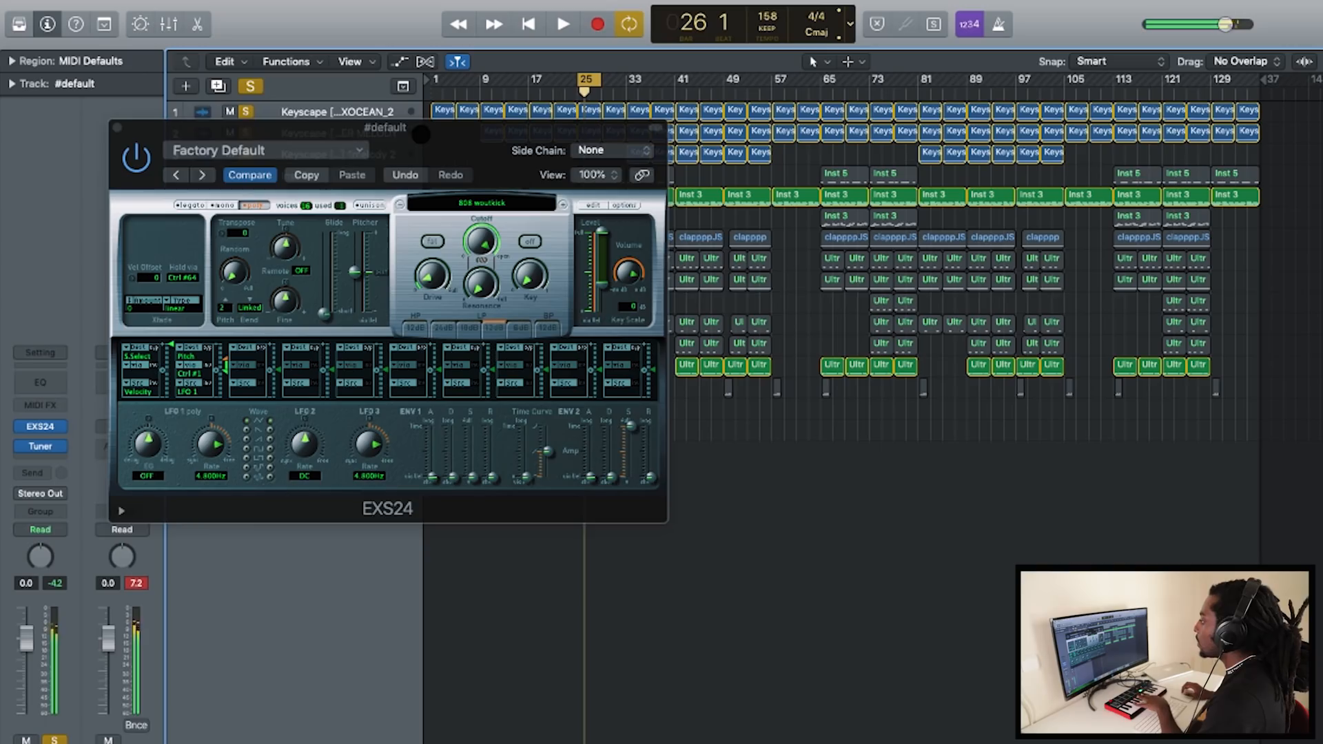
Switch the EXS24 voice mode to legato and raise the glide time slightly
left_click(247, 206)
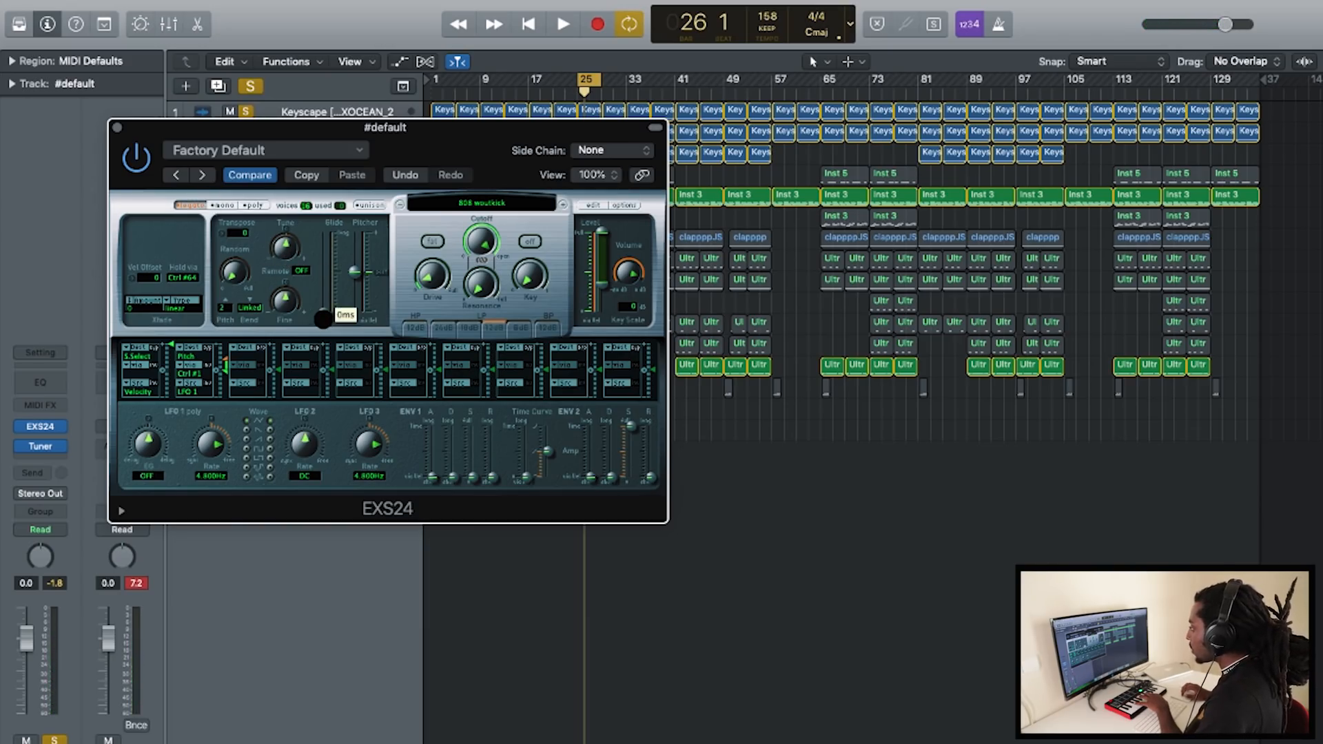
left_click_drag(323, 318, 323, 314)
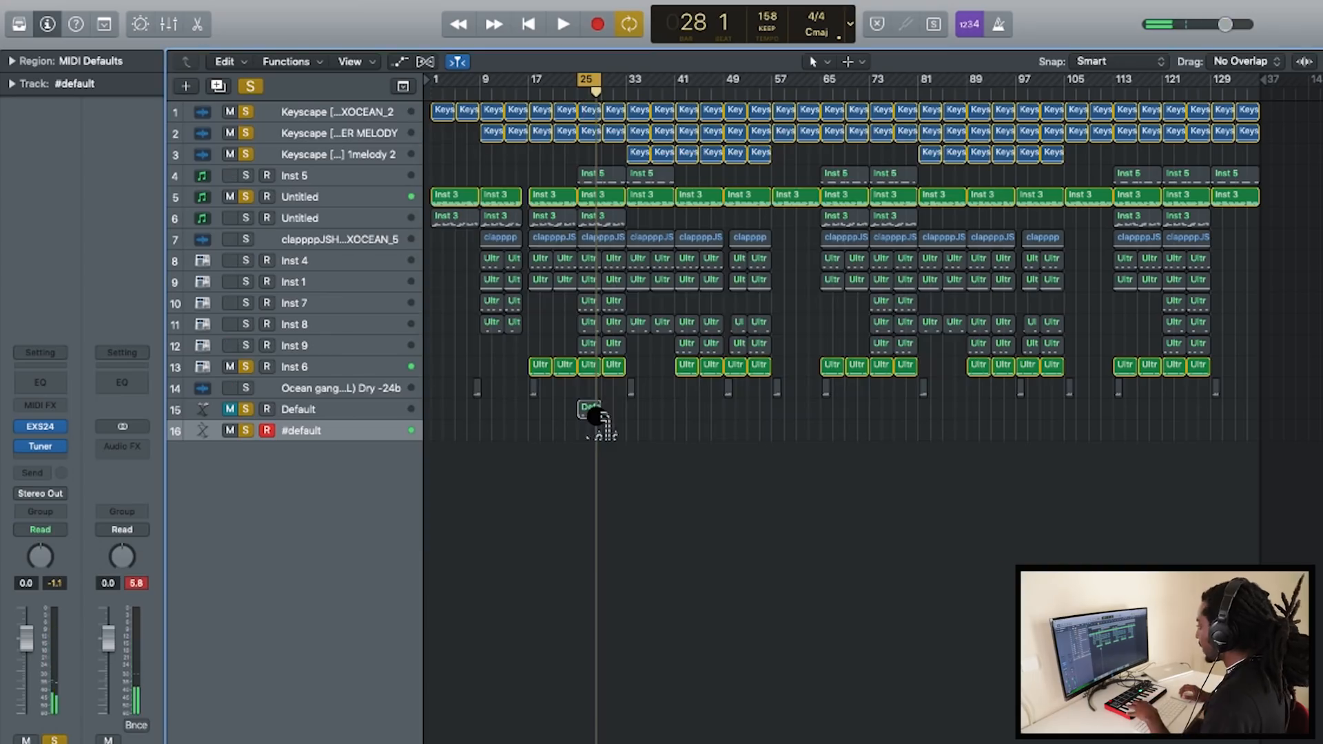
Copy the Default region at bar 25 to the #default track and transpose all its notes up four octaves
left_click_drag(589, 408, 593, 431)
double_click(588, 432)
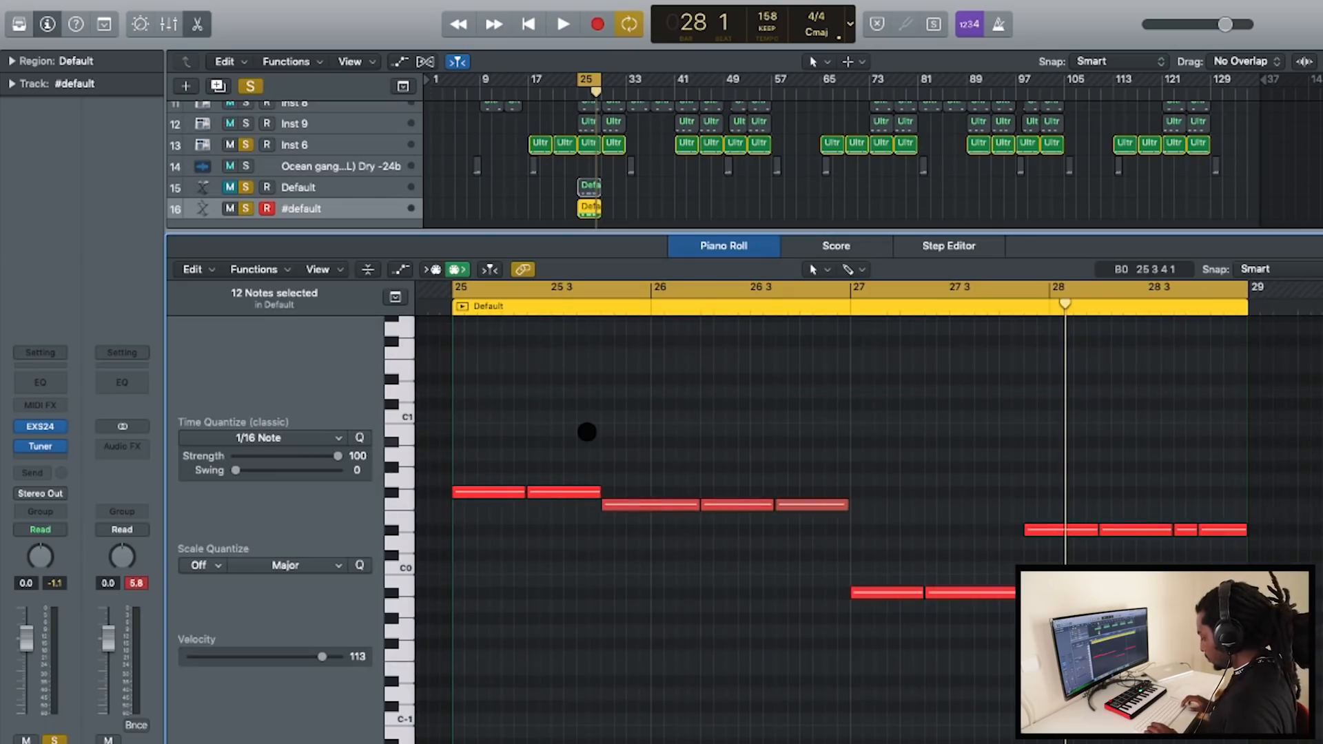
key("super+a")
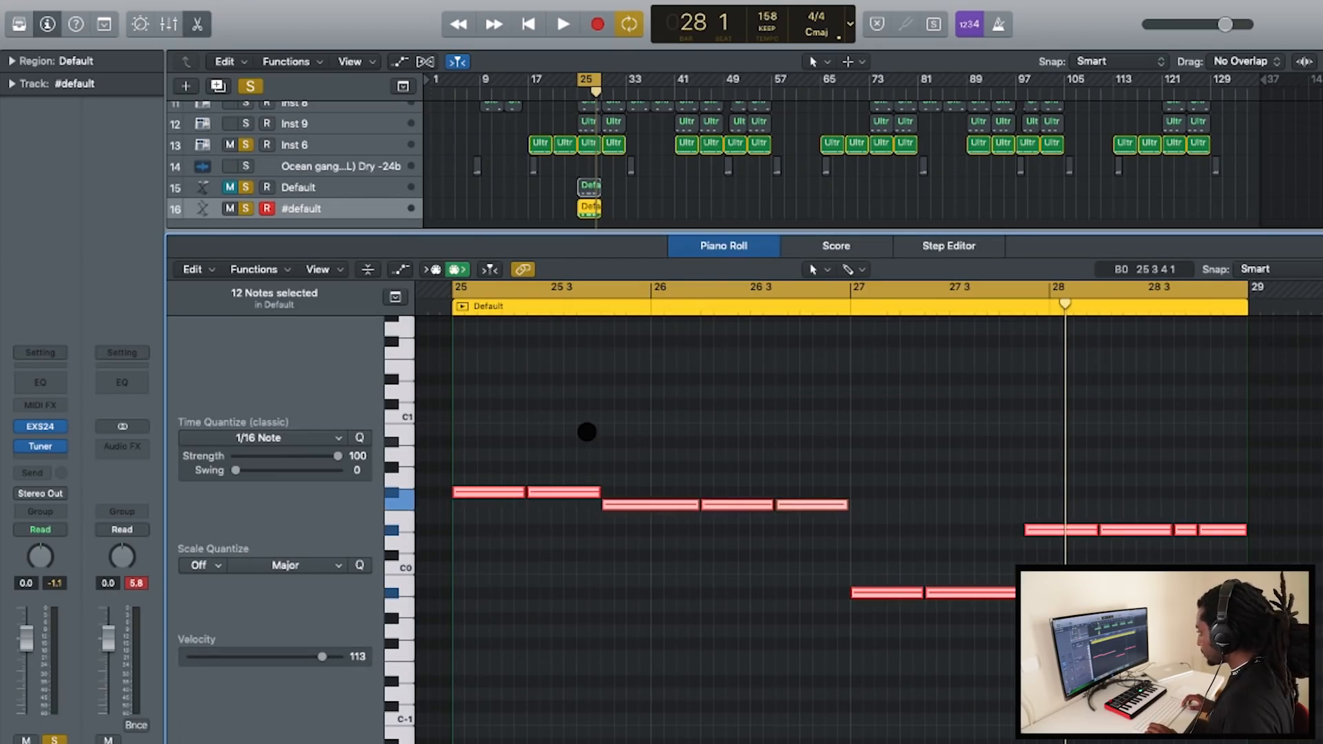
key("alt+shift+Up")
key("alt+shift+Up")
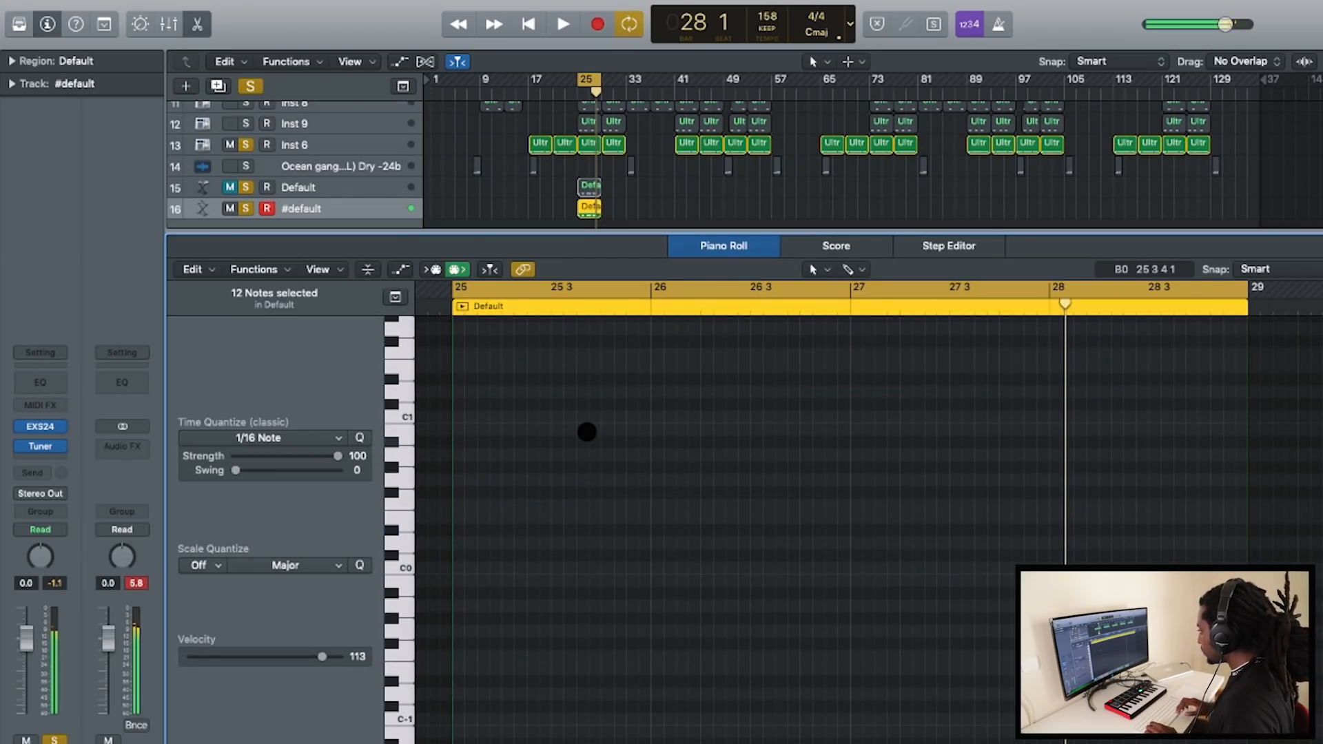
key("space")
left_click(733, 459)
Add a short F5 note just before bar 27 above the bass line and play the phrase
scroll(732, 458, "up", 5)
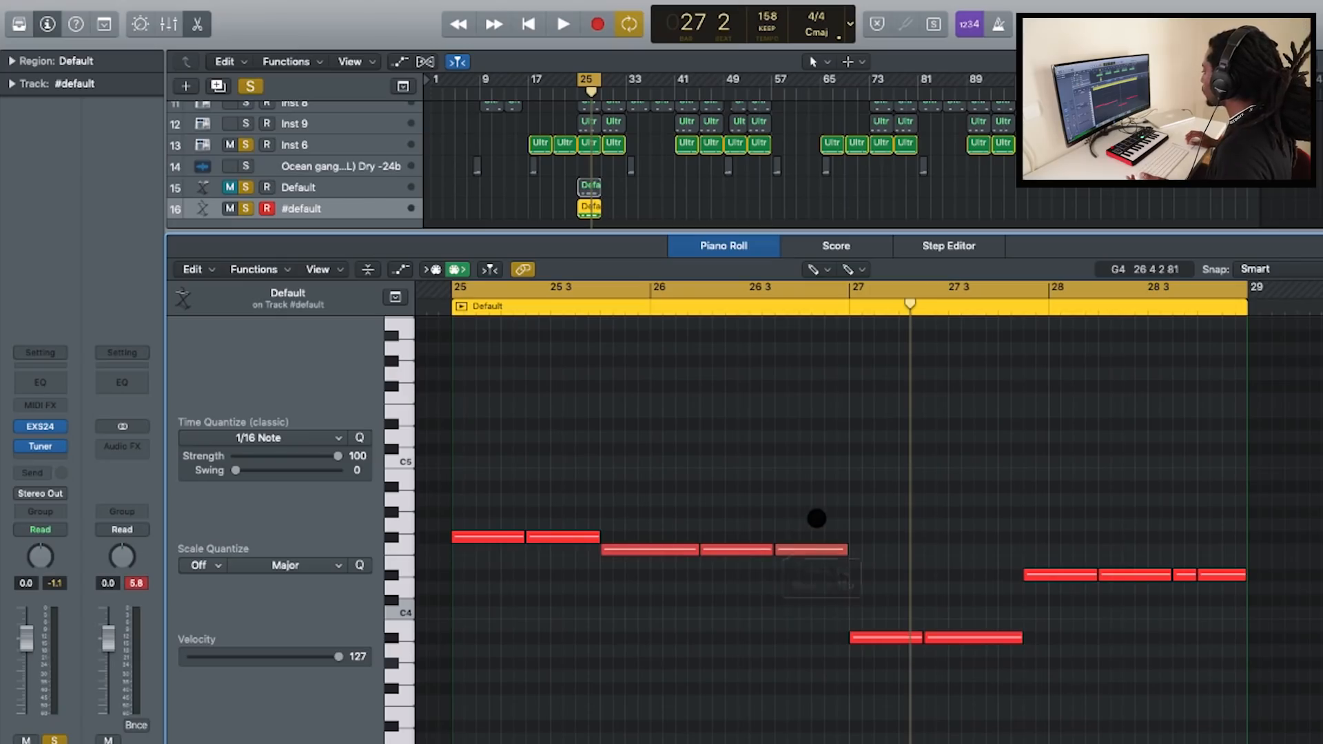
left_click_drag(846, 534, 839, 550)
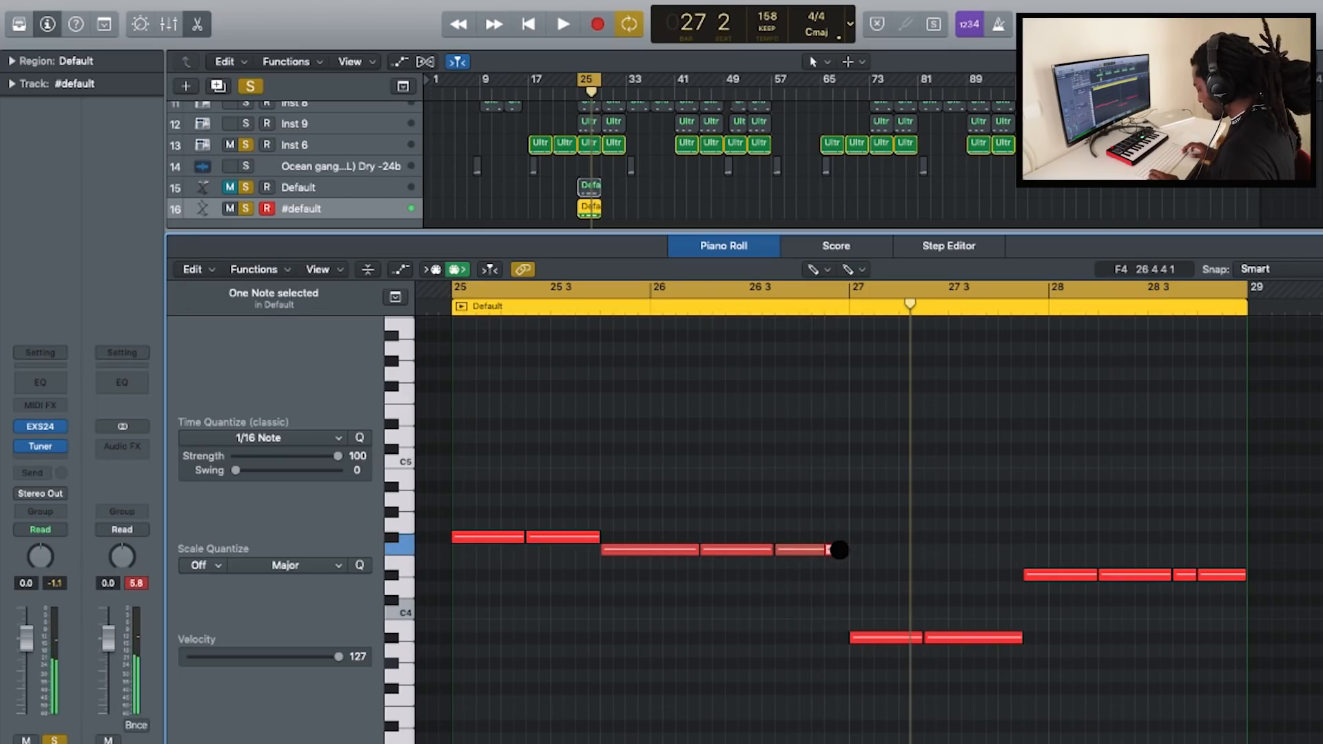
key("alt+shift+Up")
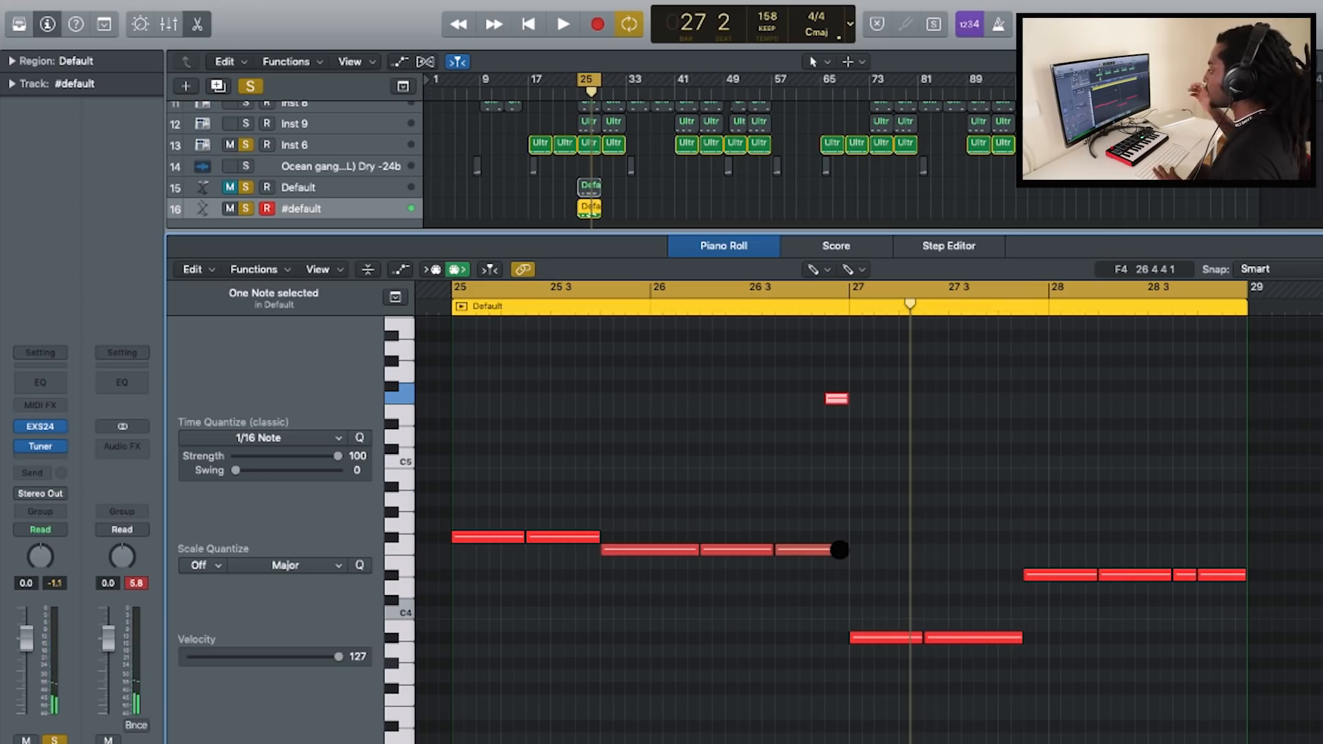
key("space")
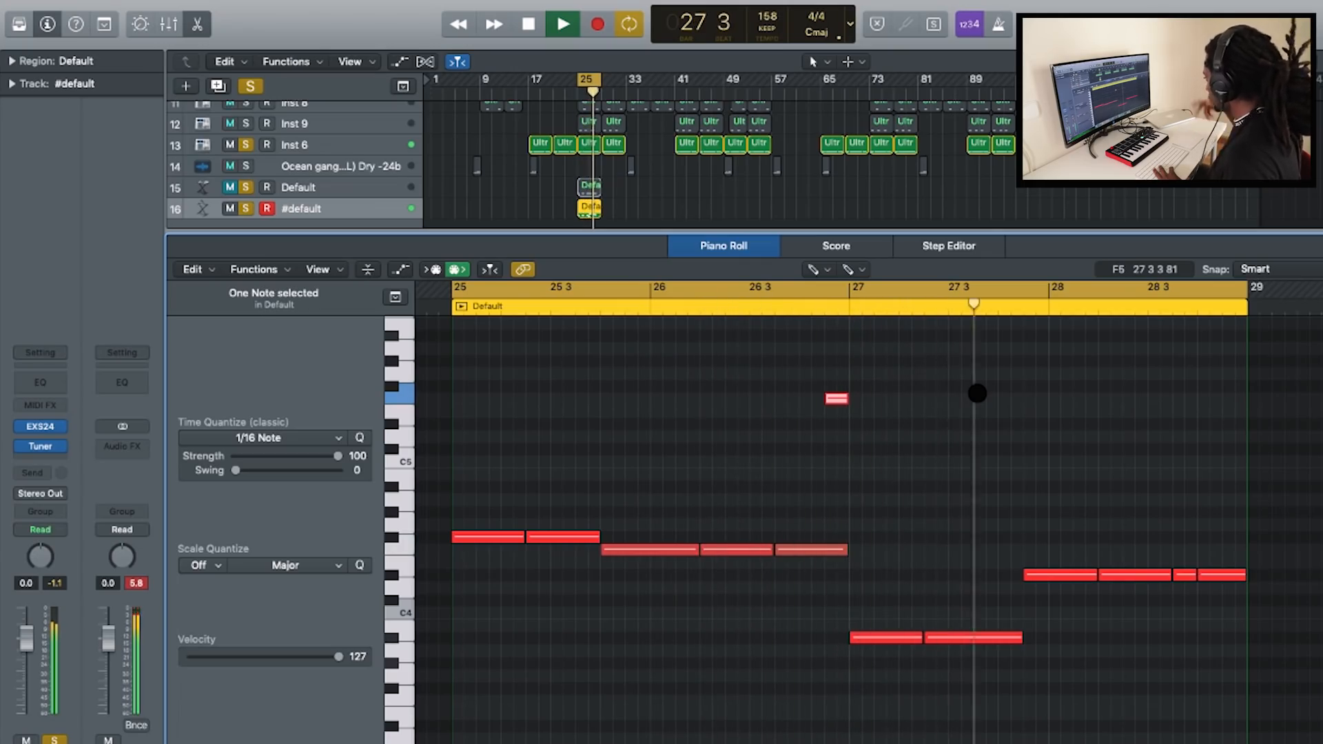
key("space")
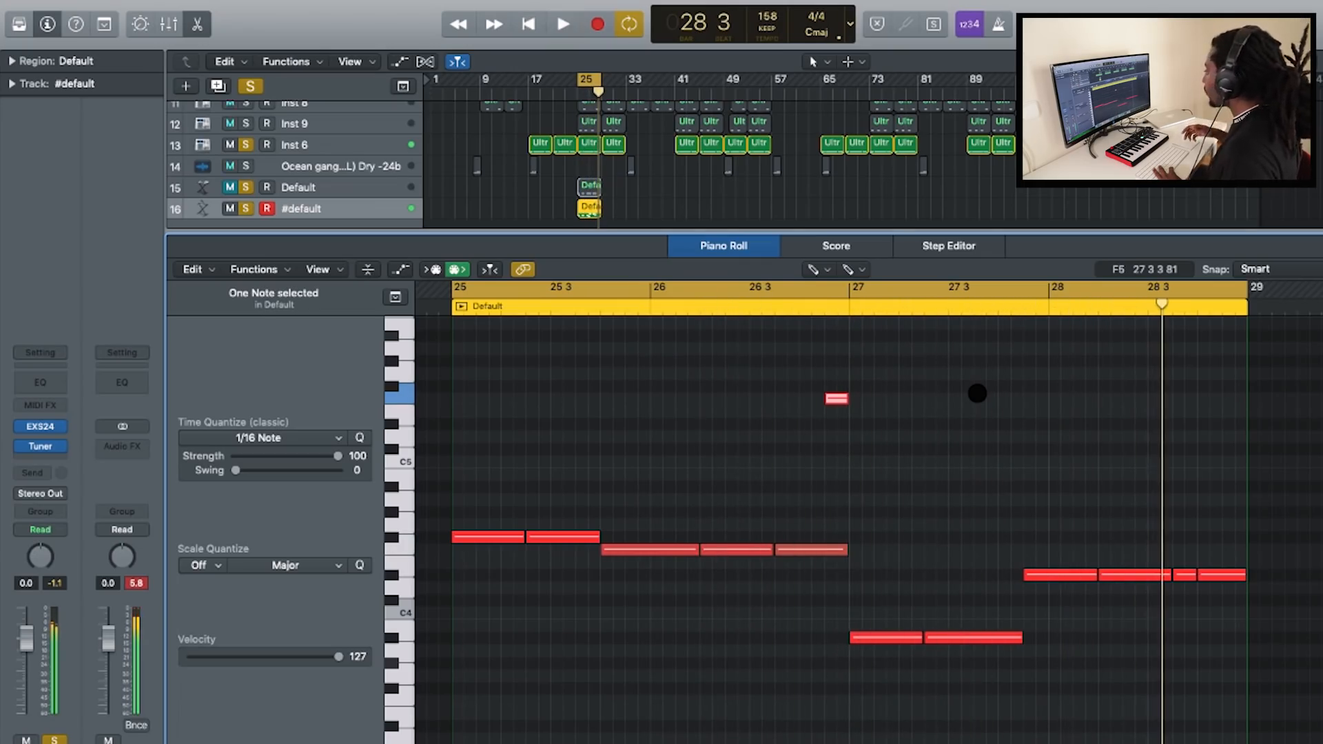
Add another short F5 note half a beat into bar 26 and audition it
left_click(679, 464)
mouse_move(682, 499)
left_mouse_down()
mouse_move(685, 549)
mouse_move(686, 488)
left_mouse_up()
key("space")
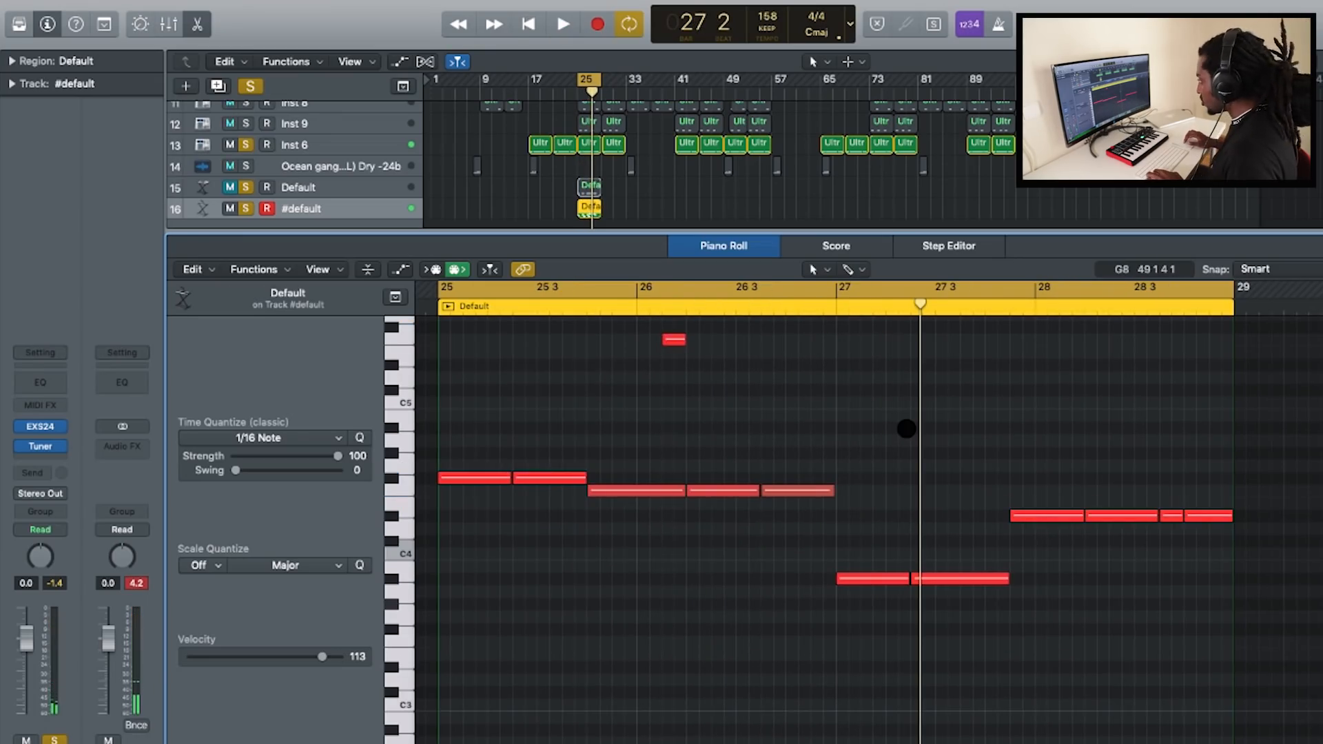
Transpose all notes of the #default region down one octave and start playback
scroll(906, 428, "up", 3)
key("super+a")
key("alt+shift+Down")
key("space")
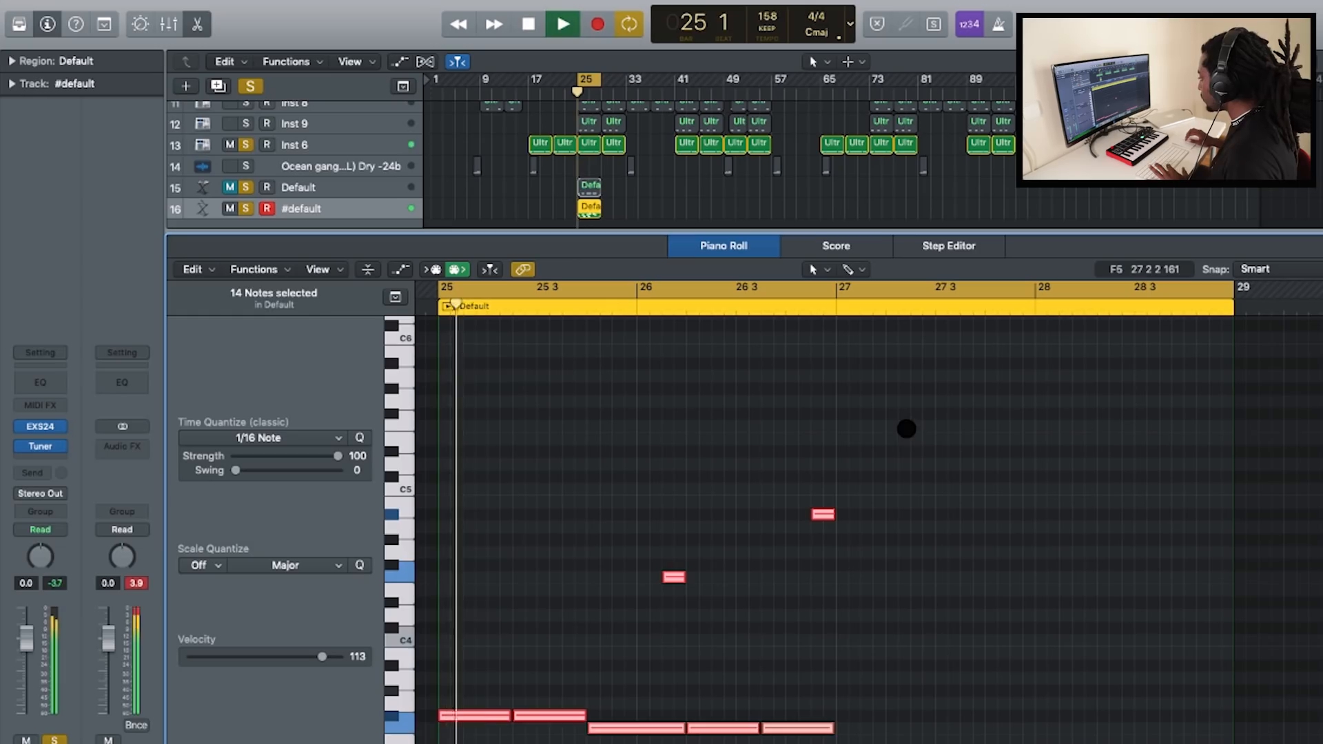
left_click(899, 499)
Draw an F4 note with the Pencil tool at the end of bar 28 during playback
scroll(898, 498, "down", 2)
scroll(898, 499, "down", 2)
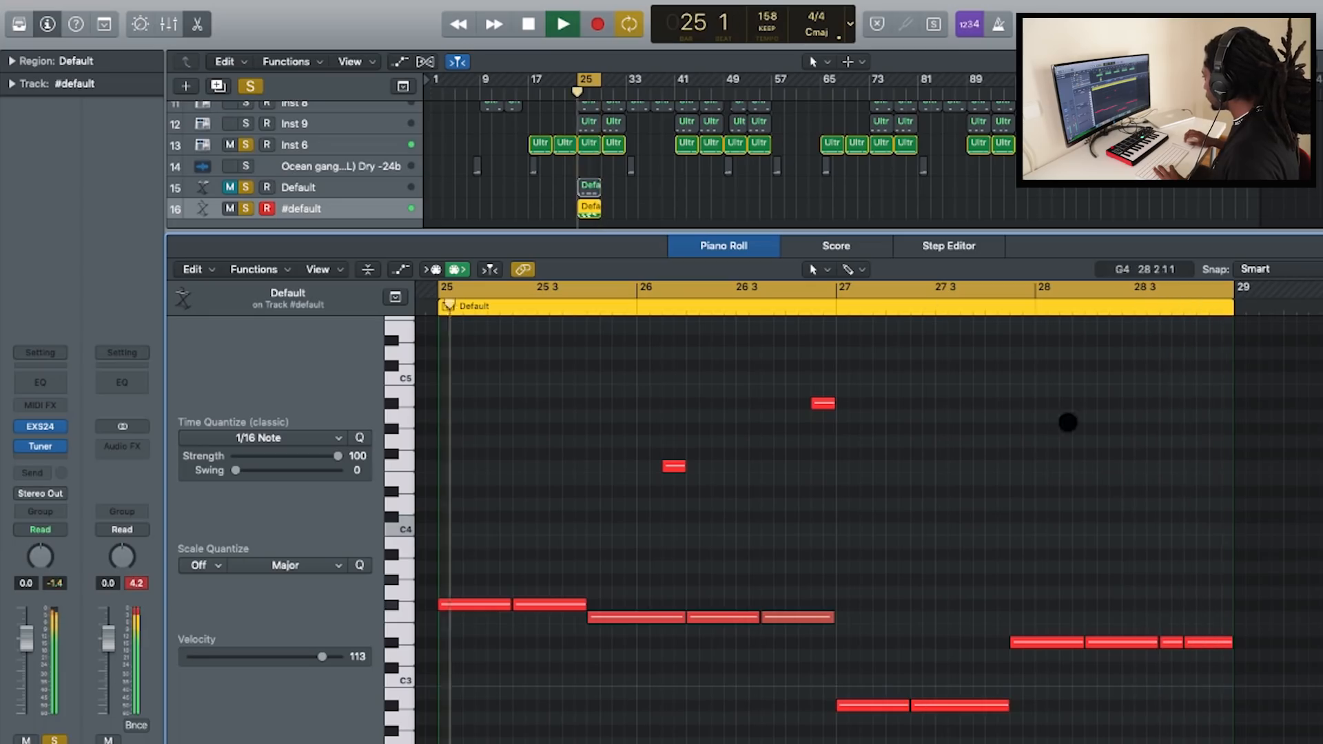
left_click(816, 269)
left_click(835, 332)
left_click(828, 271)
left_click(837, 332)
left_click(816, 271)
left_click(837, 311)
left_click(821, 403)
left_click(1214, 554)
mouse_move(1228, 465)
left_mouse_down()
mouse_move(1229, 449)
mouse_move(1228, 470)
left_mouse_up()
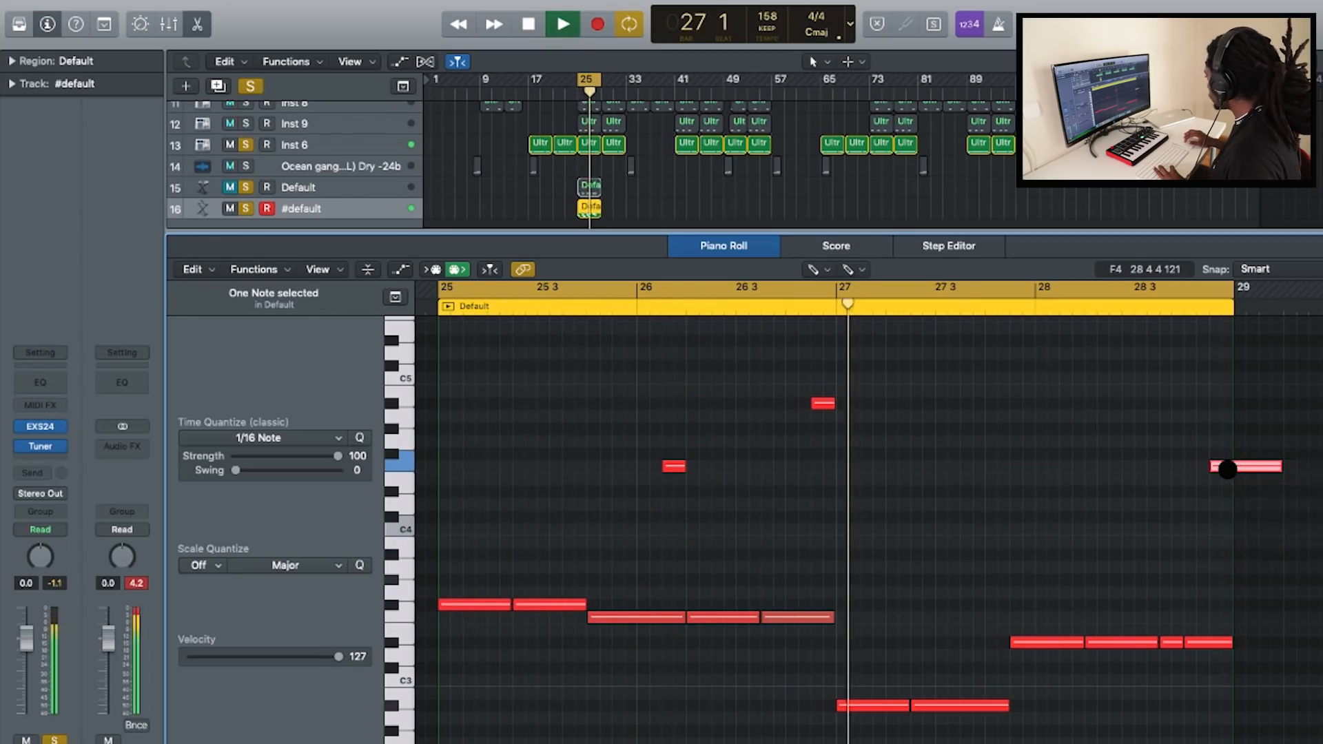